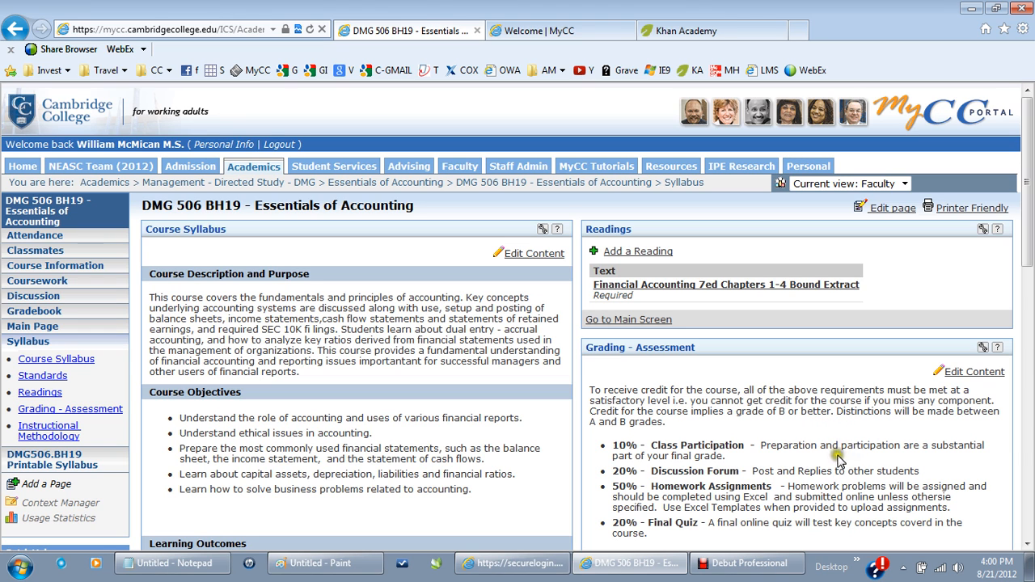
# Add a new page named "Videos for Class" to the DMG 506 BH19 course
pyautogui.scroll(-1, 1031, 267)
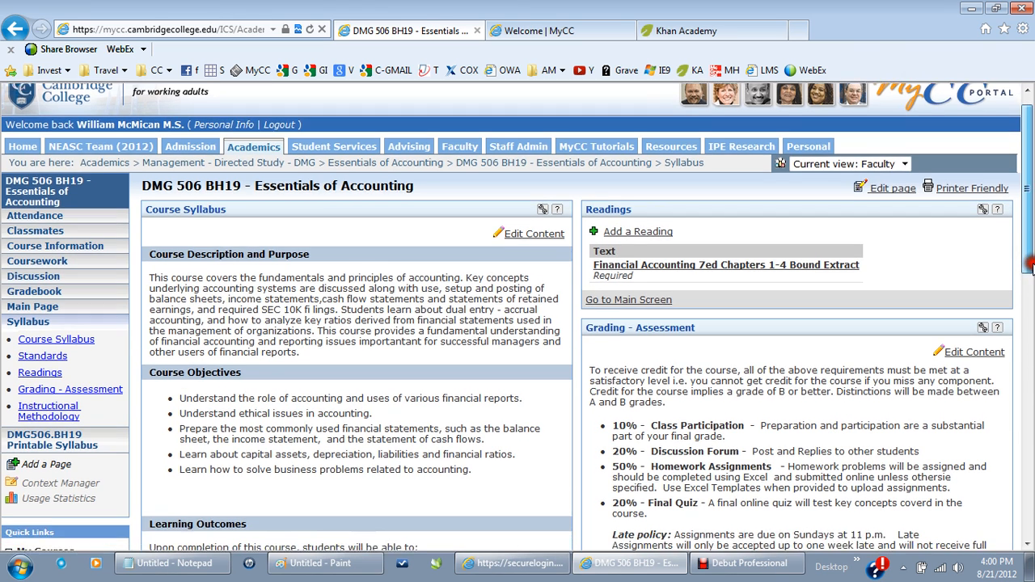
pyautogui.scroll(-1, 1031, 267)
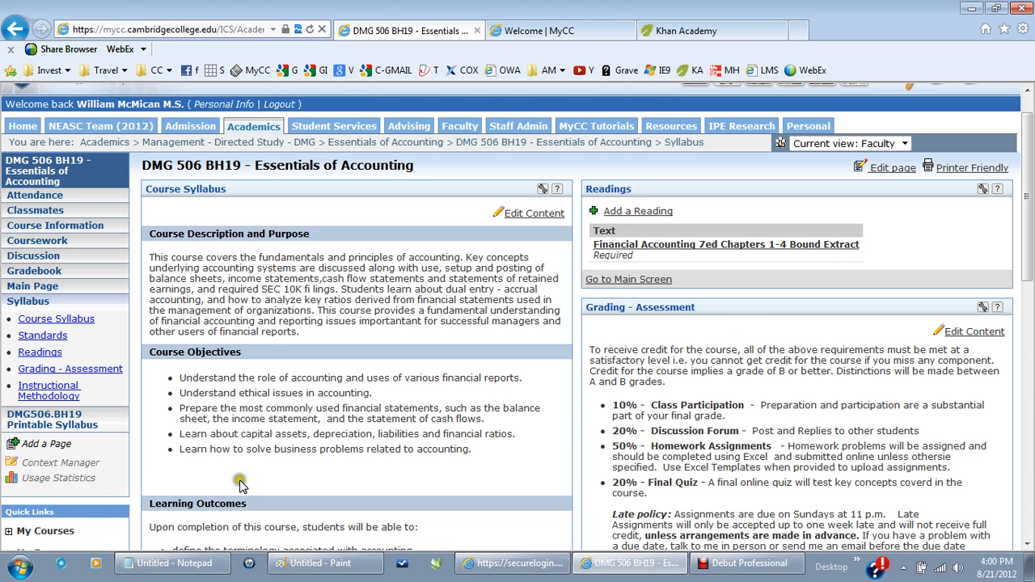
pyautogui.click(37, 447)
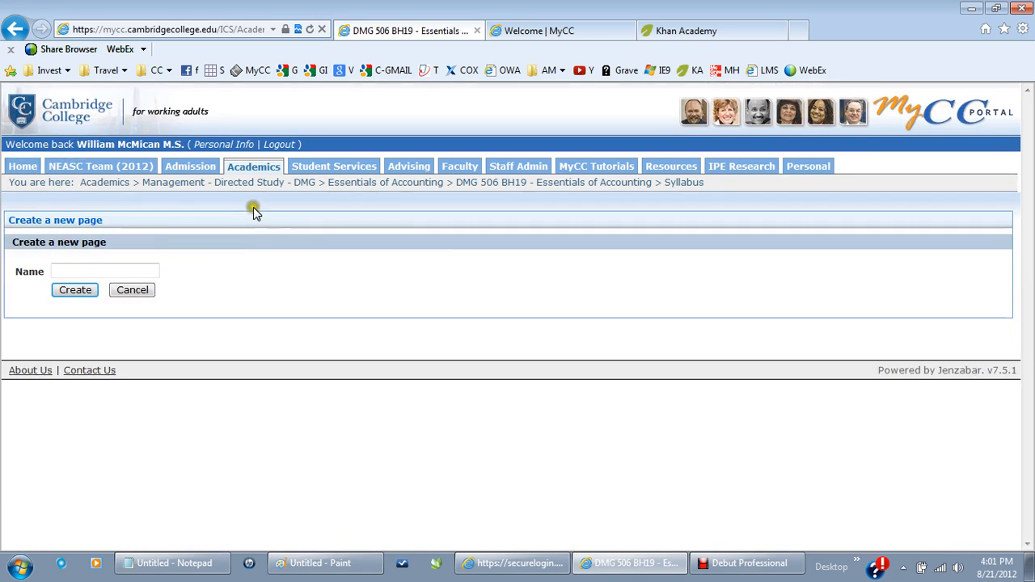
pyautogui.click(103, 272)
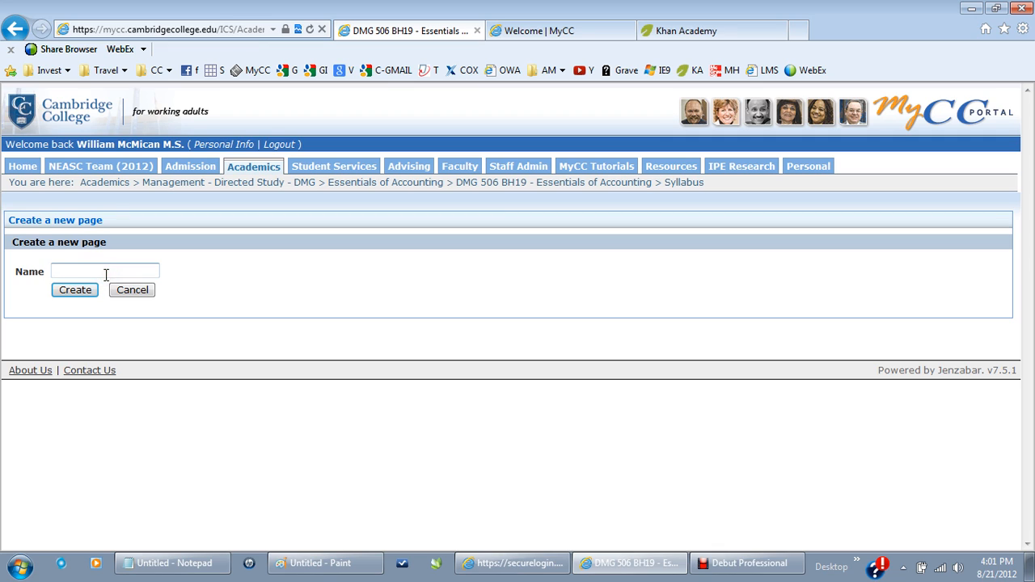
pyautogui.write('Videos')
pyautogui.click(69, 292)
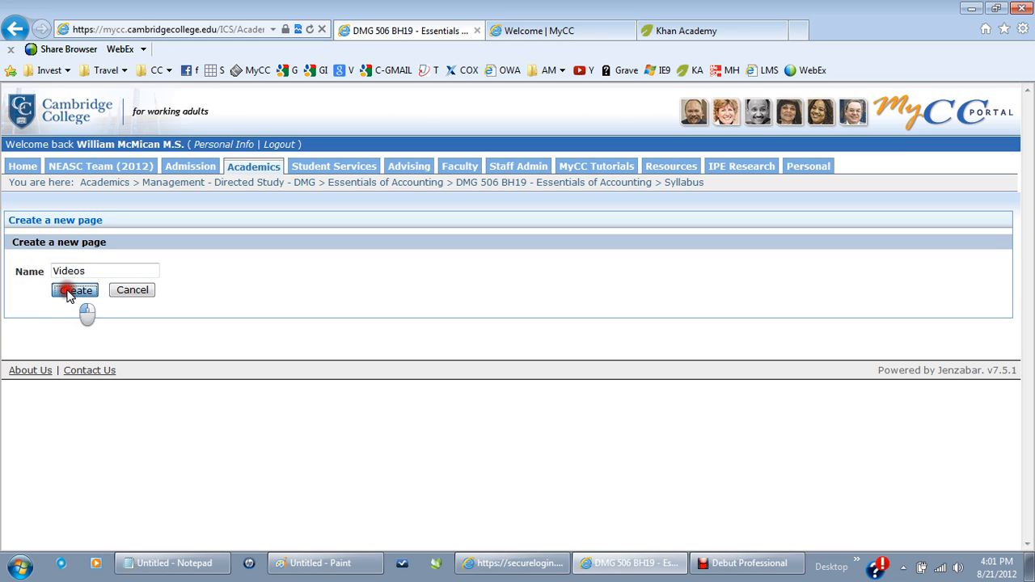
pyautogui.click(115, 273)
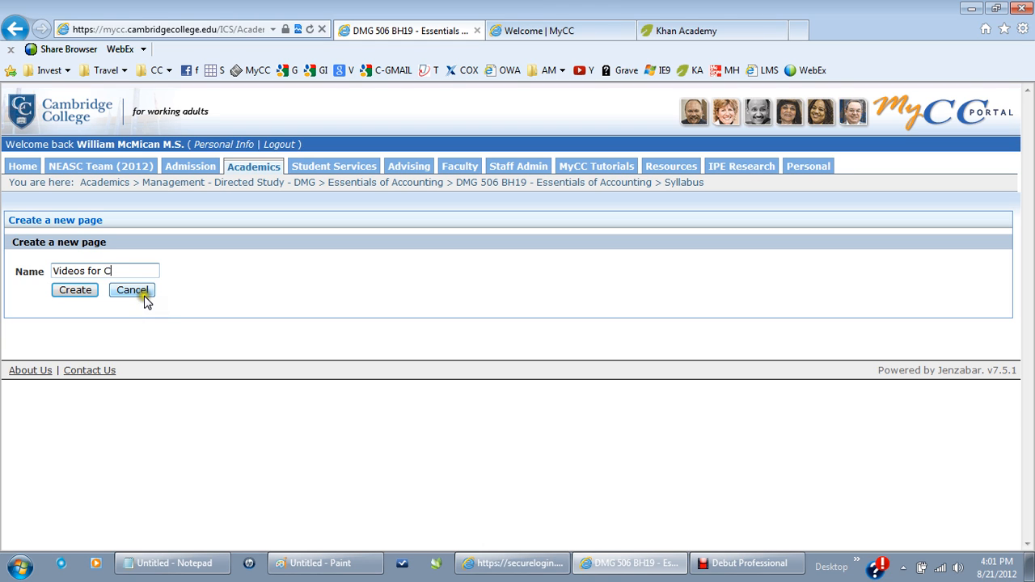
pyautogui.write('for Class')
pyautogui.click(75, 291)
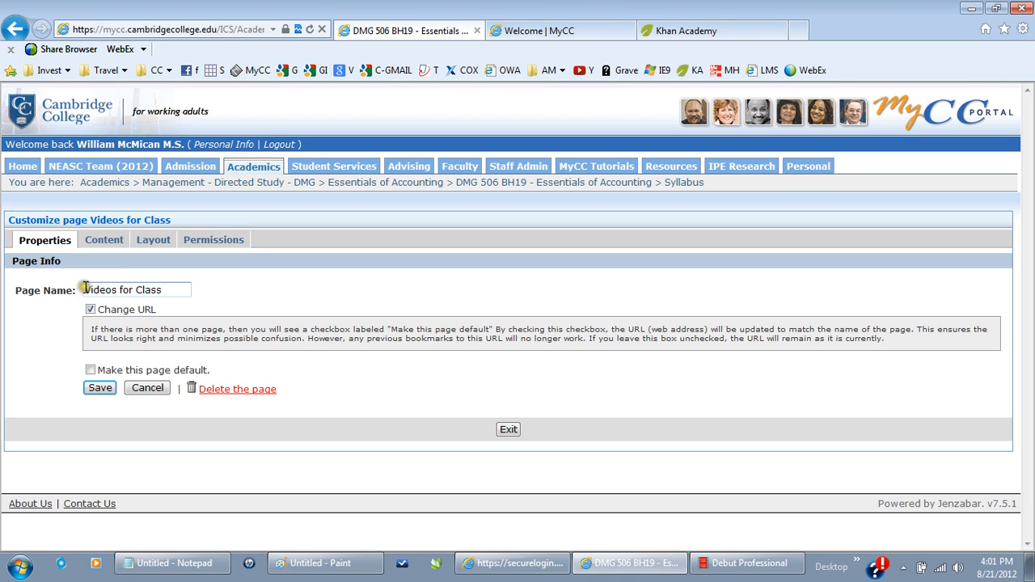
# Add the Bookmarks and Handouts portlets to the page, plus a Custom Content portlet renamed "Video 1"
pyautogui.click(101, 242)
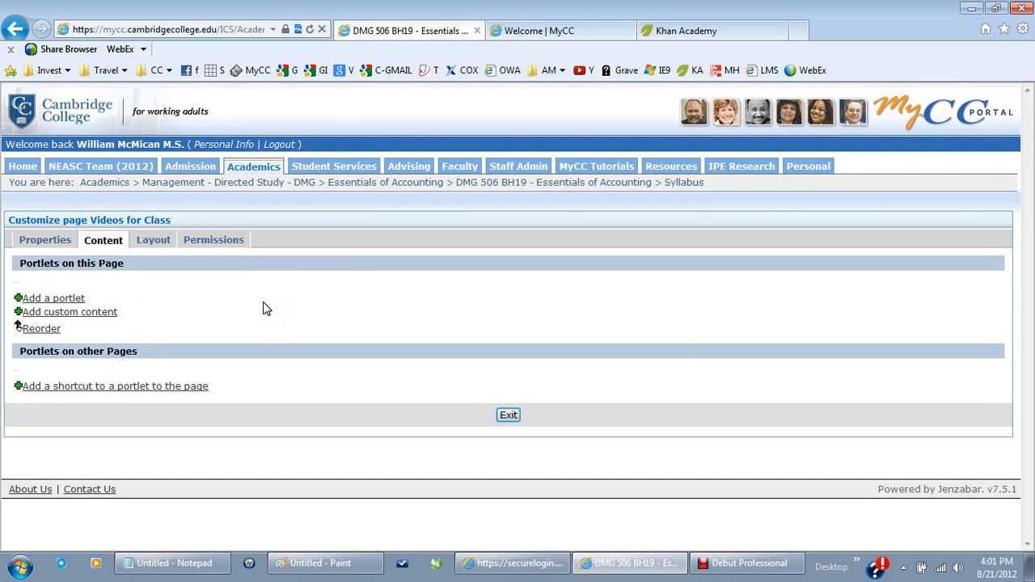
pyautogui.click(53, 299)
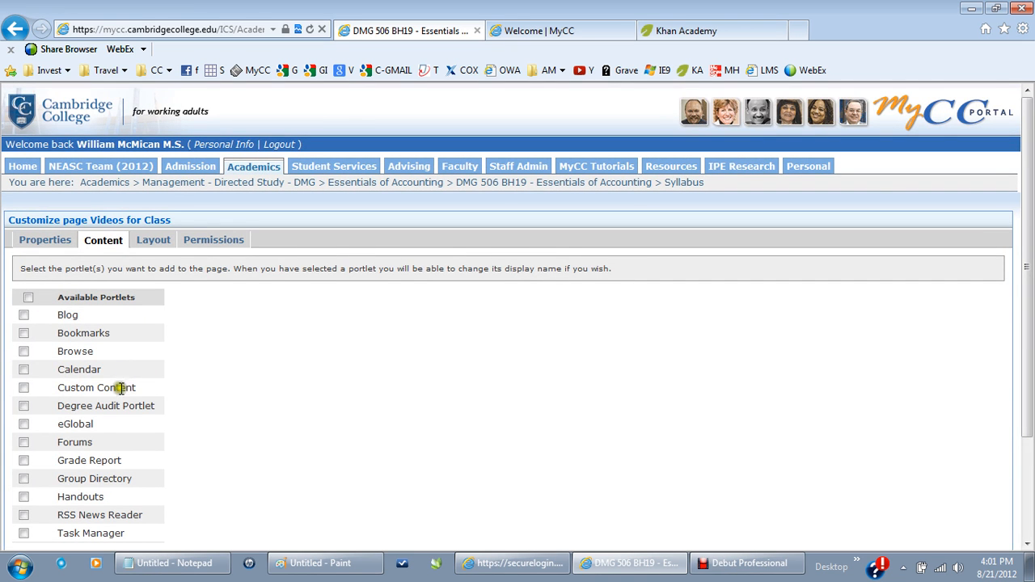
pyautogui.click(24, 496)
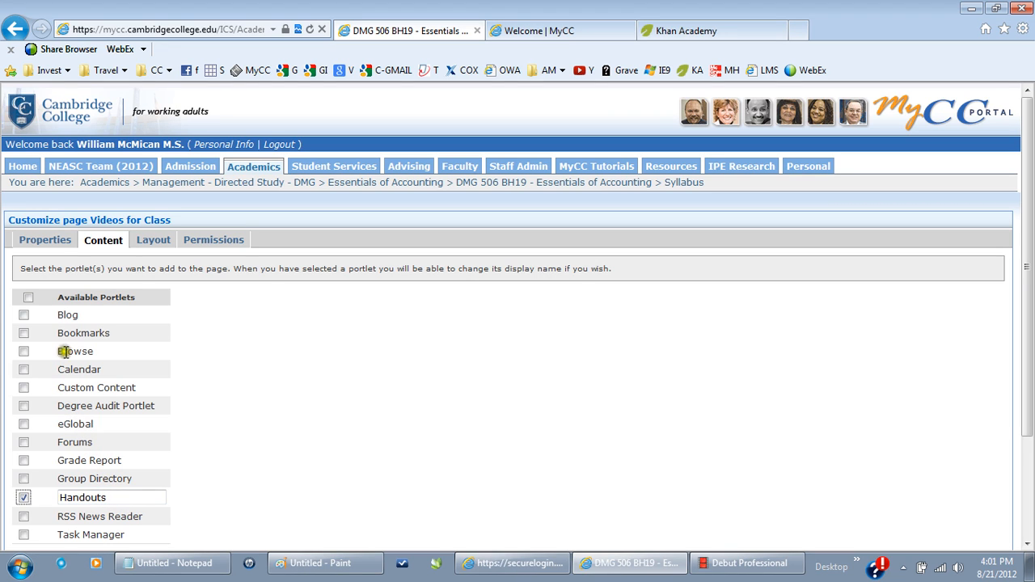
pyautogui.click(25, 334)
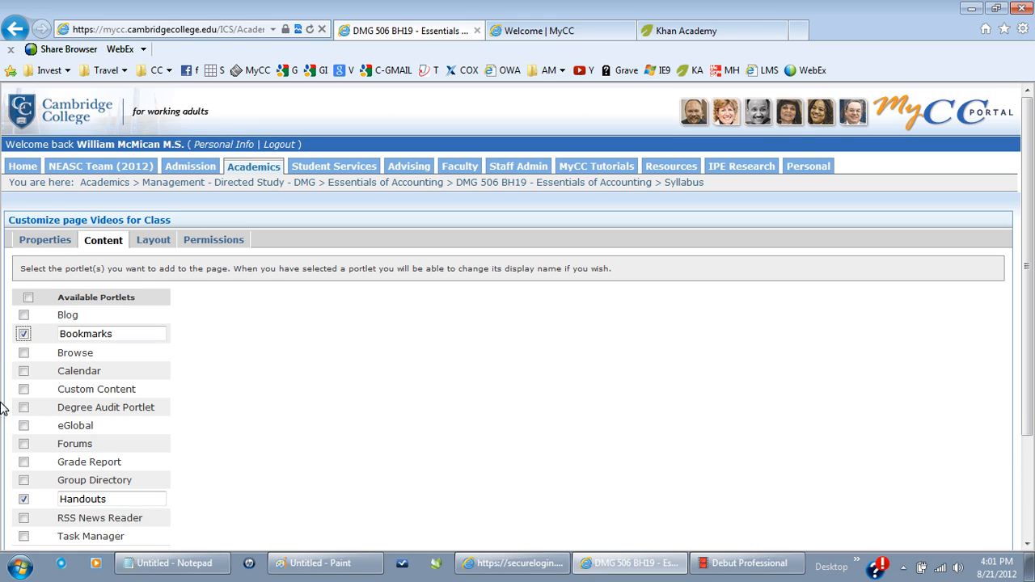
pyautogui.click(23, 389)
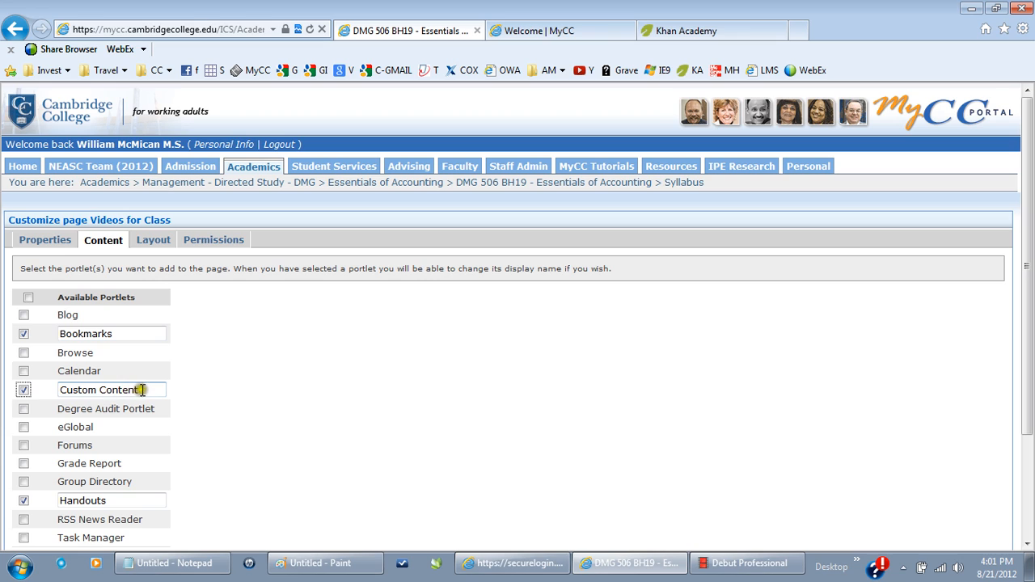
pyautogui.moveTo(142, 390); pyautogui.dragTo(41, 392)
pyautogui.write('C')
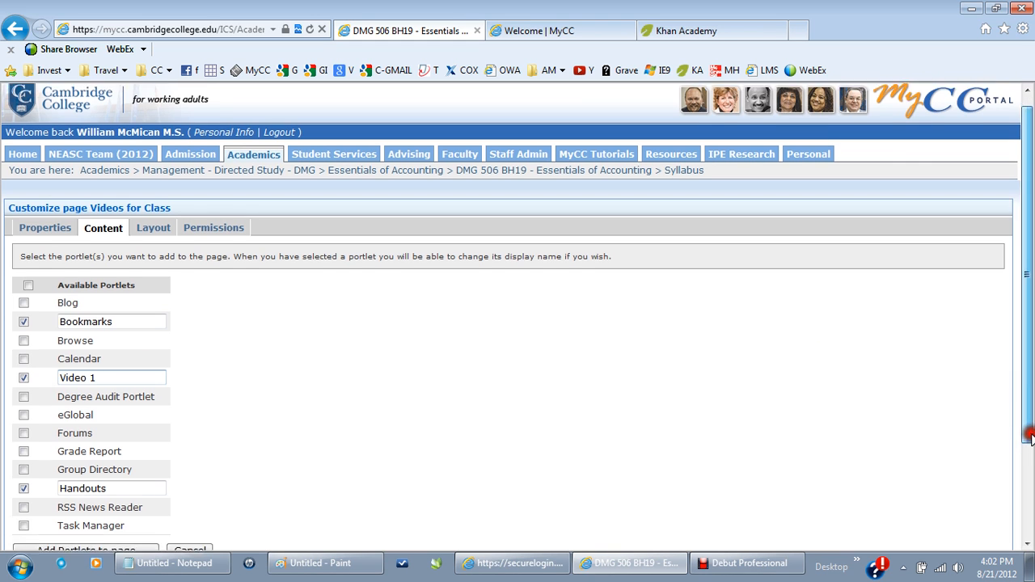
pyautogui.click(1030, 434)
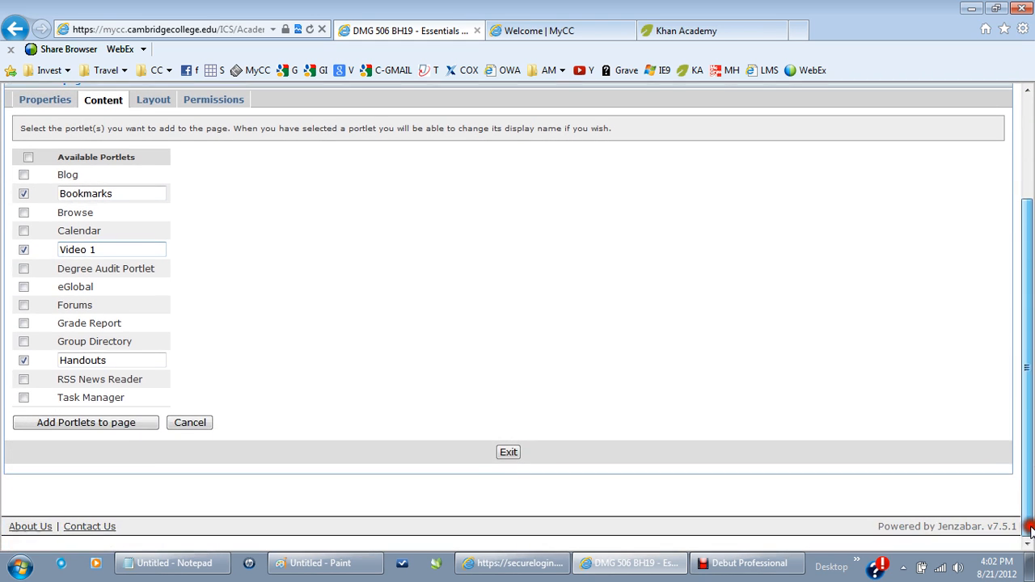
pyautogui.click(119, 424)
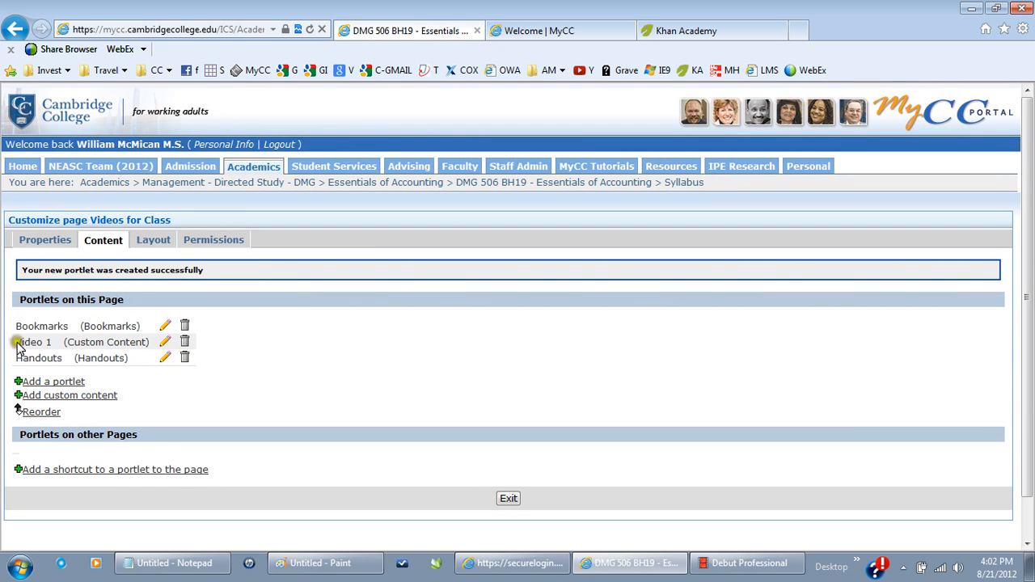
# Create another custom content portlet named "Video 2" on the page
pyautogui.click(55, 396)
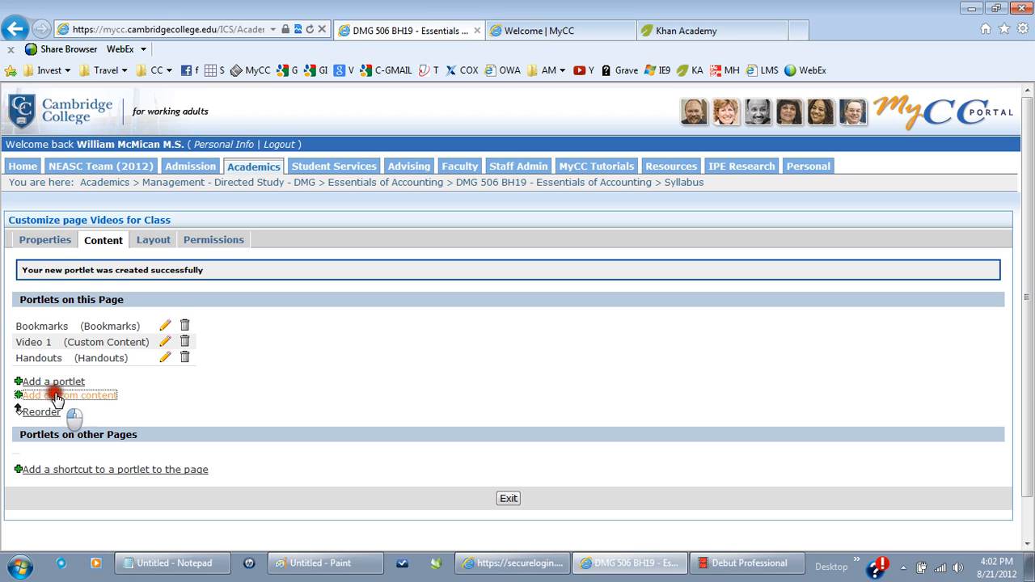
pyautogui.click(127, 266)
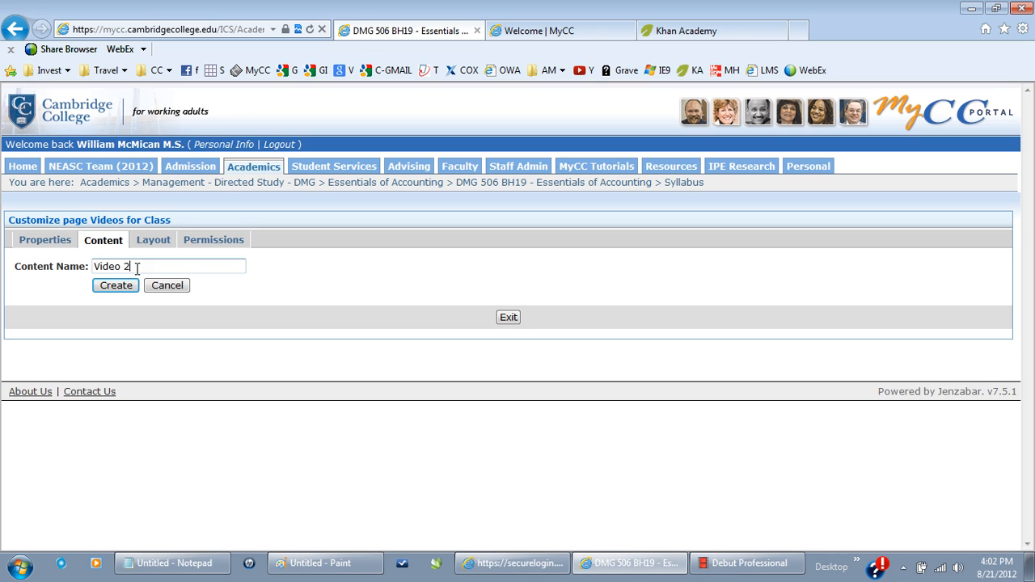
pyautogui.click(113, 285)
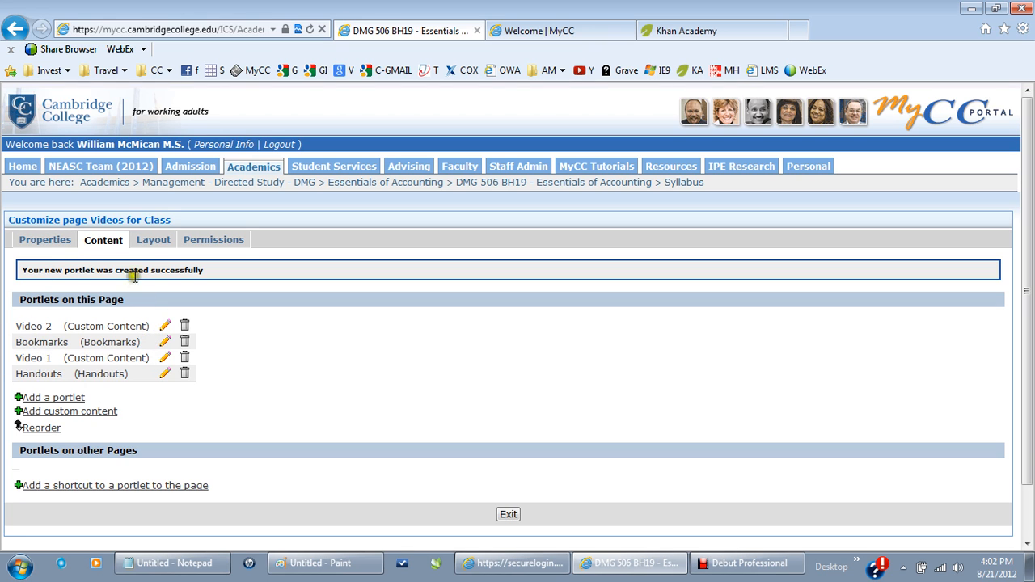
# Set the page's column layout to Three - Even
pyautogui.click(153, 240)
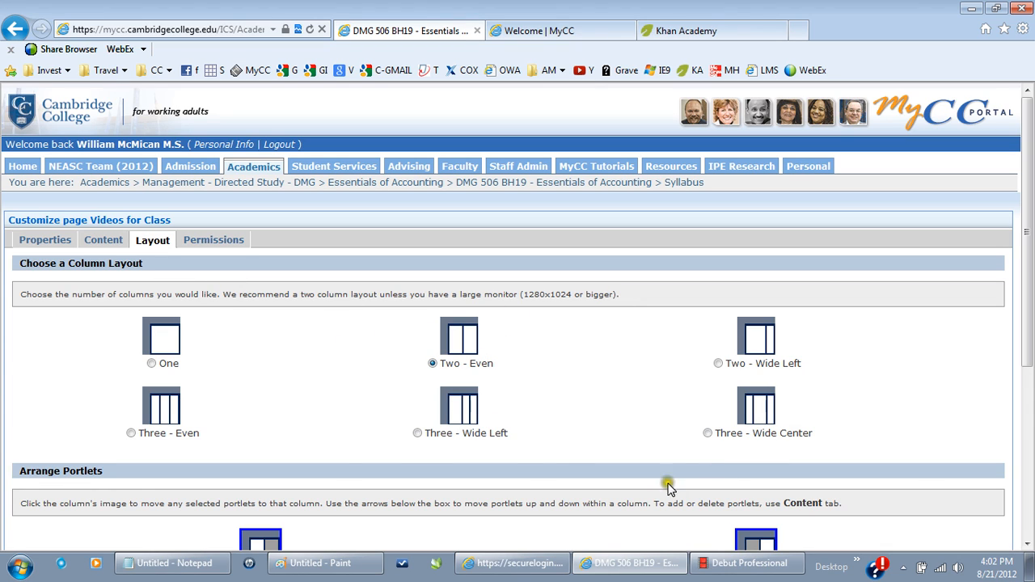
pyautogui.click(131, 433)
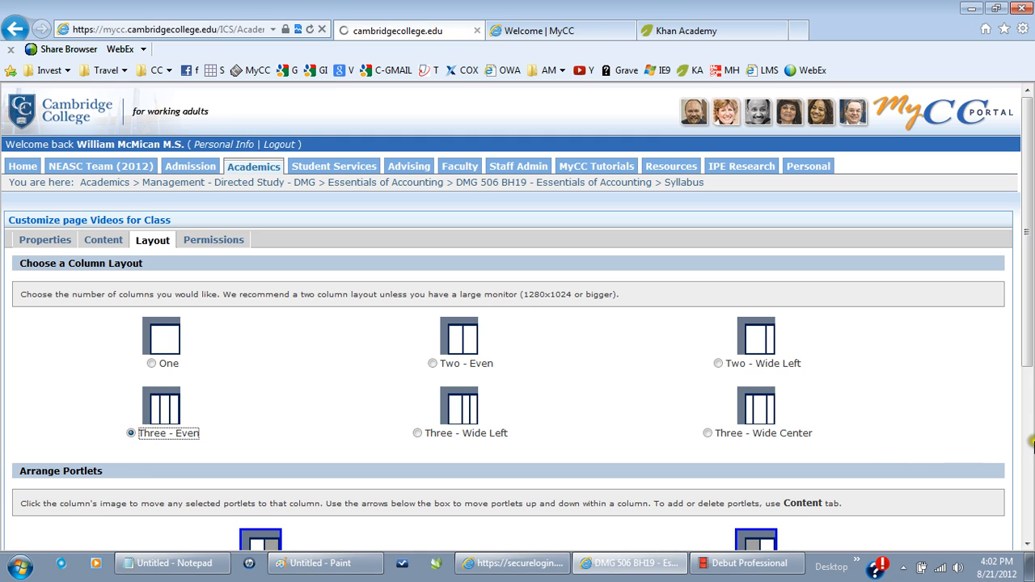
pyautogui.moveTo(1029, 362); pyautogui.dragTo(1023, 510)
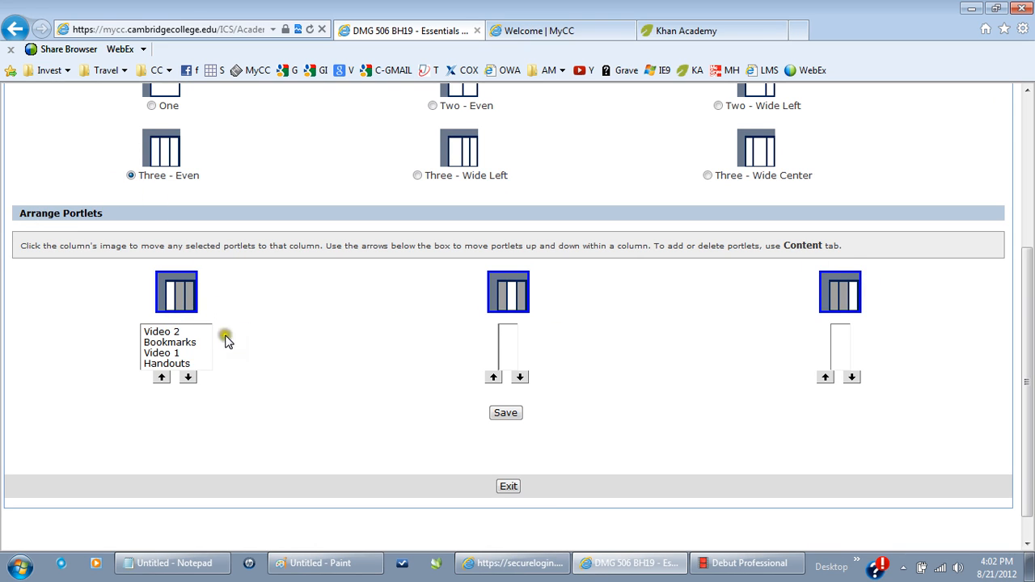
# Move the Video 2 portlet to the second column and the Bookmarks and Handouts portlets to the third column
pyautogui.click(159, 354)
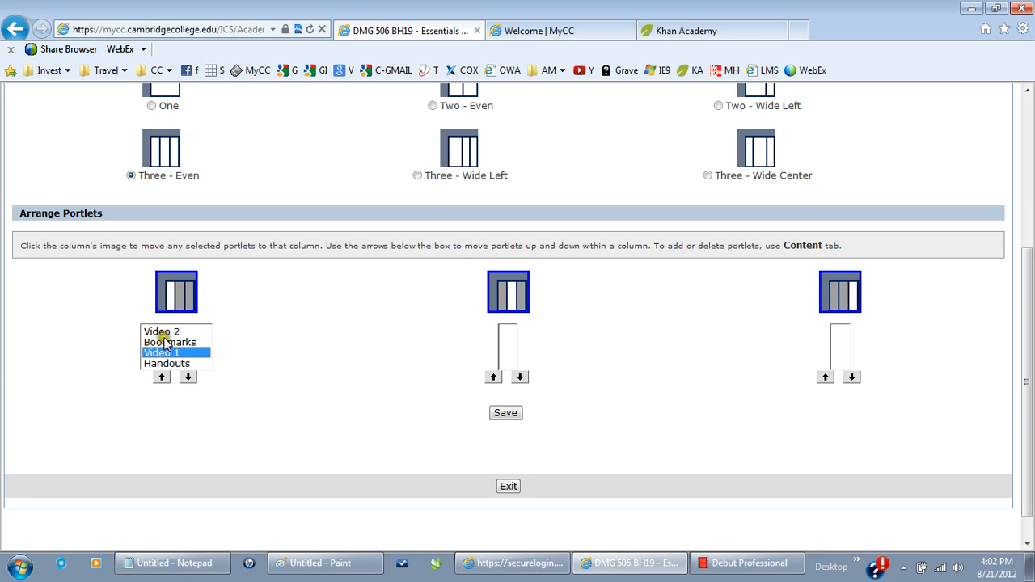
pyautogui.click(164, 332)
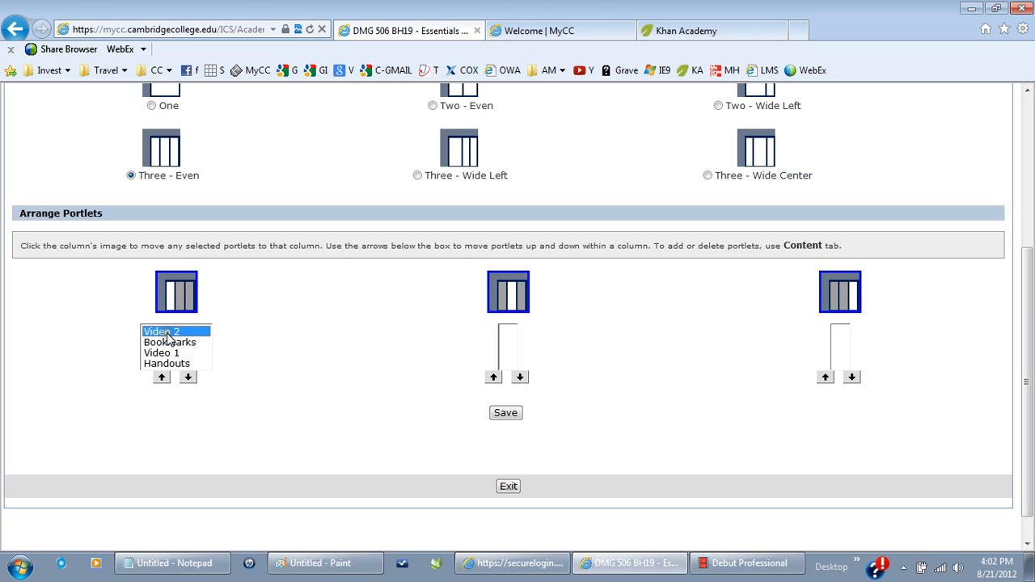
pyautogui.click(511, 299)
pyautogui.click(168, 334)
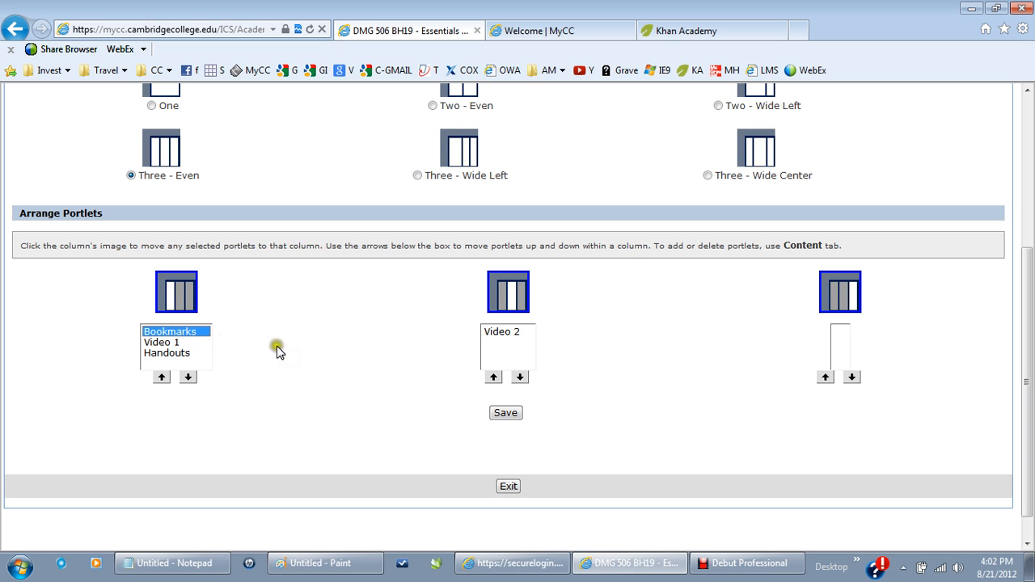
pyautogui.click(847, 292)
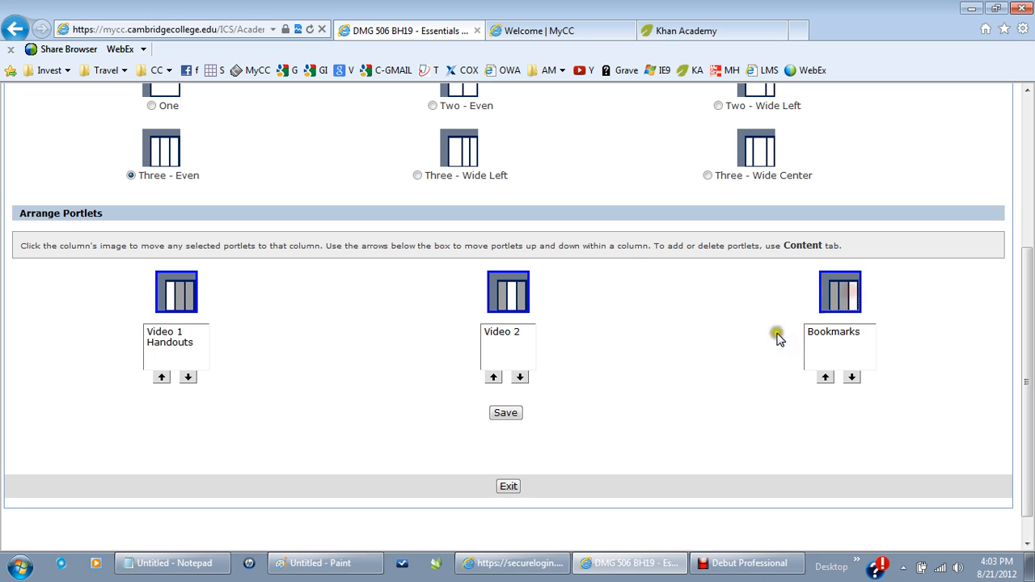
pyautogui.click(171, 342)
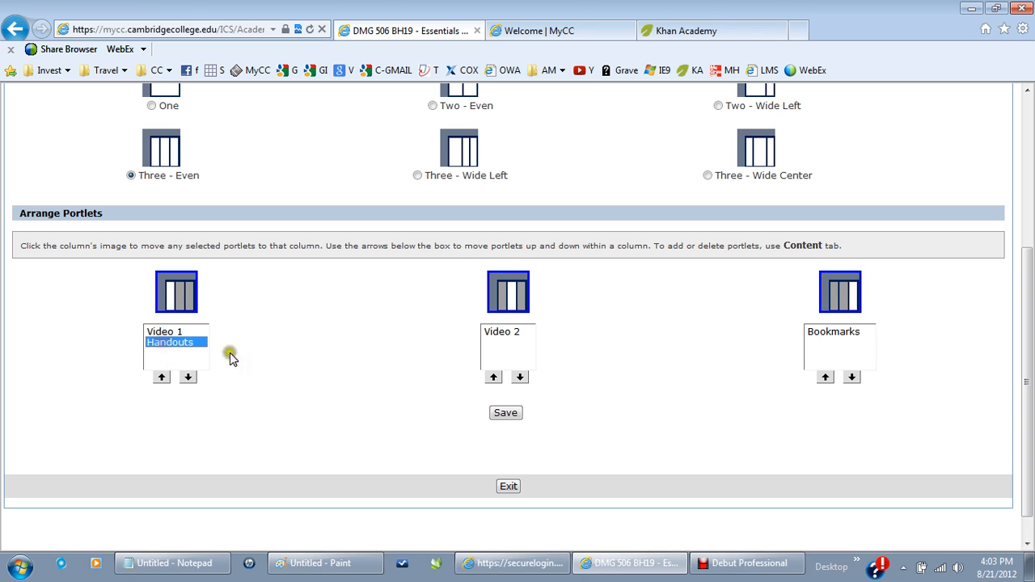
pyautogui.click(854, 295)
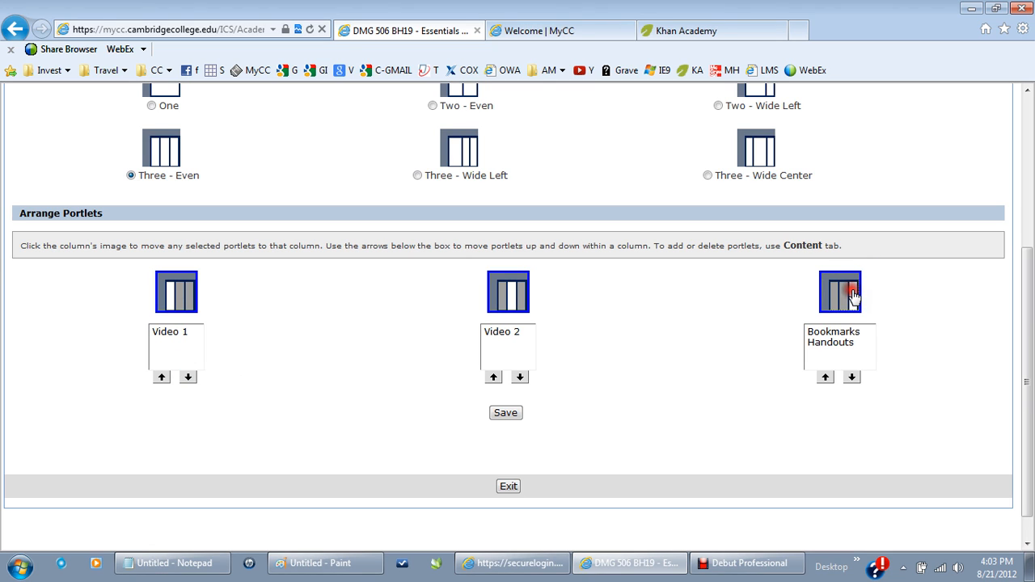
# Try moving Handouts up in the third column, return it below Bookmarks, and save the layout
pyautogui.click(830, 343)
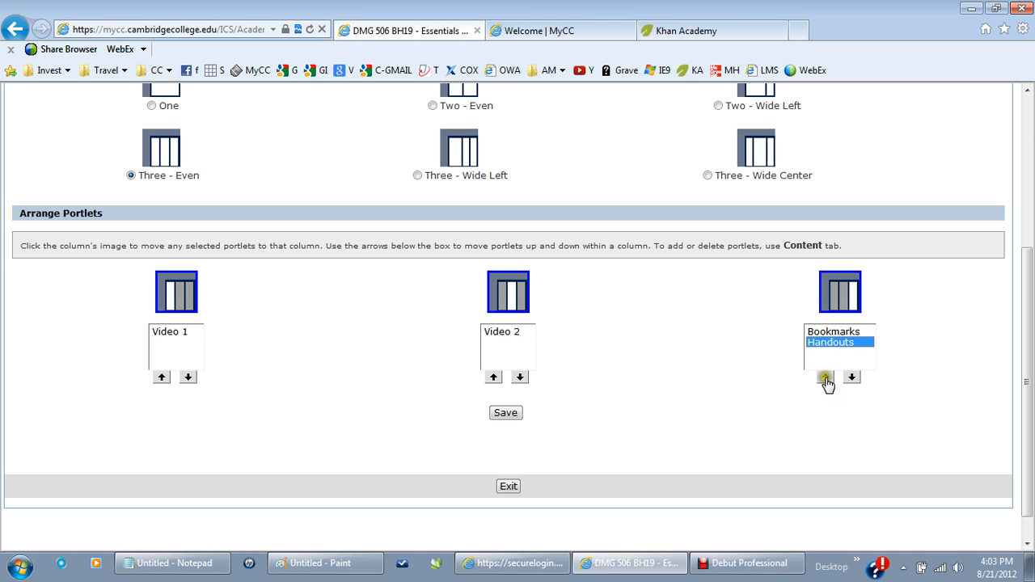
pyautogui.click(825, 377)
pyautogui.click(852, 377)
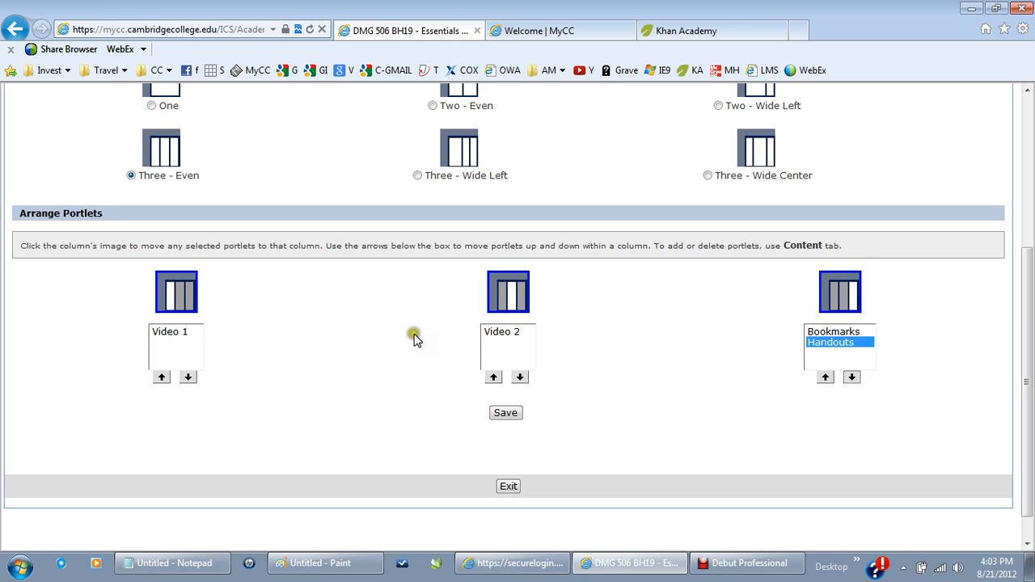
pyautogui.click(507, 414)
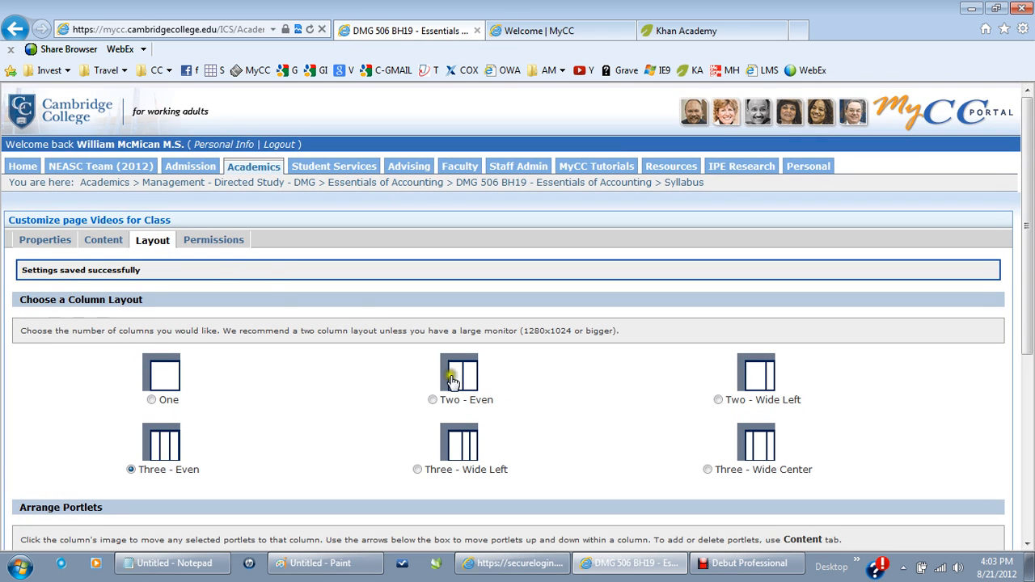
# Save the page permissions with Can View cleared for the course's Students role, and exit page customization
pyautogui.click(207, 241)
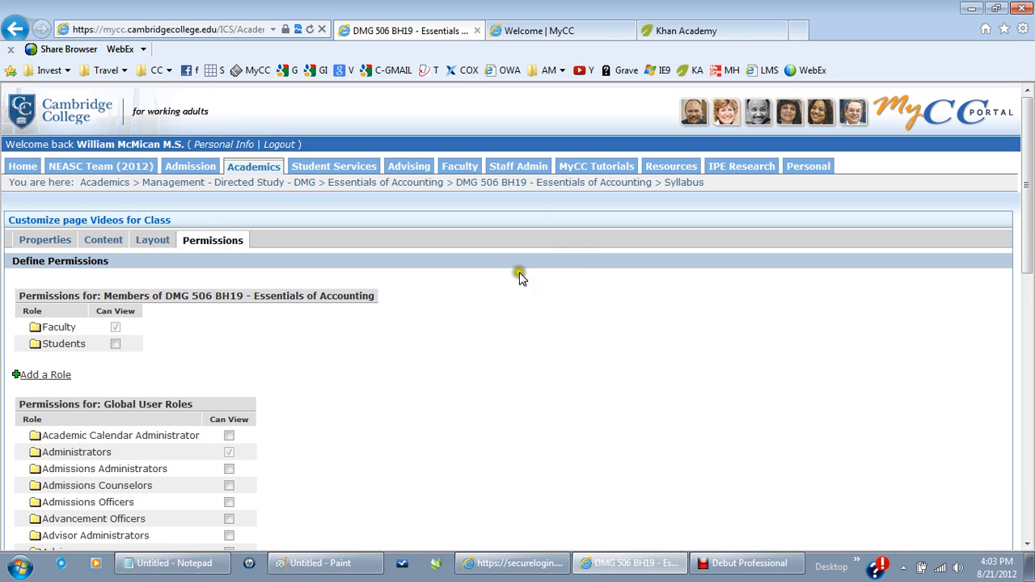
pyautogui.click(114, 344)
pyautogui.click(115, 344)
pyautogui.moveTo(1027, 396); pyautogui.dragTo(1023, 530)
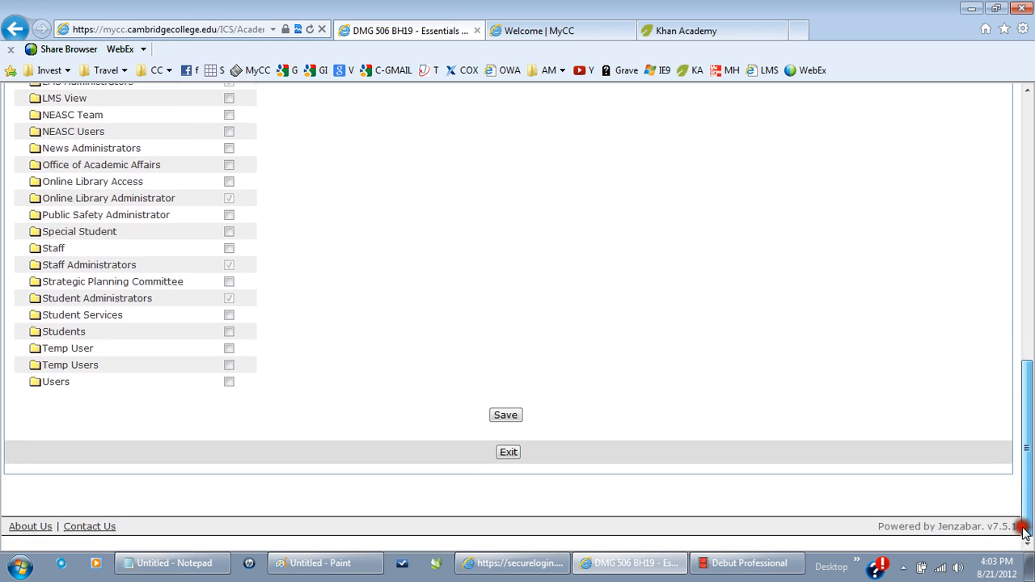
pyautogui.click(505, 415)
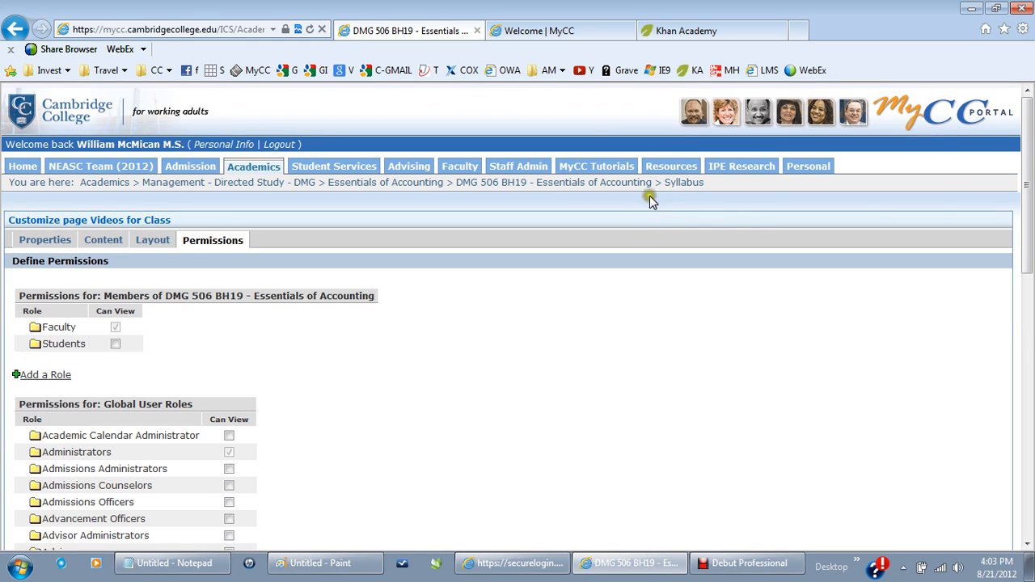
pyautogui.scroll(-10, 1031, 455)
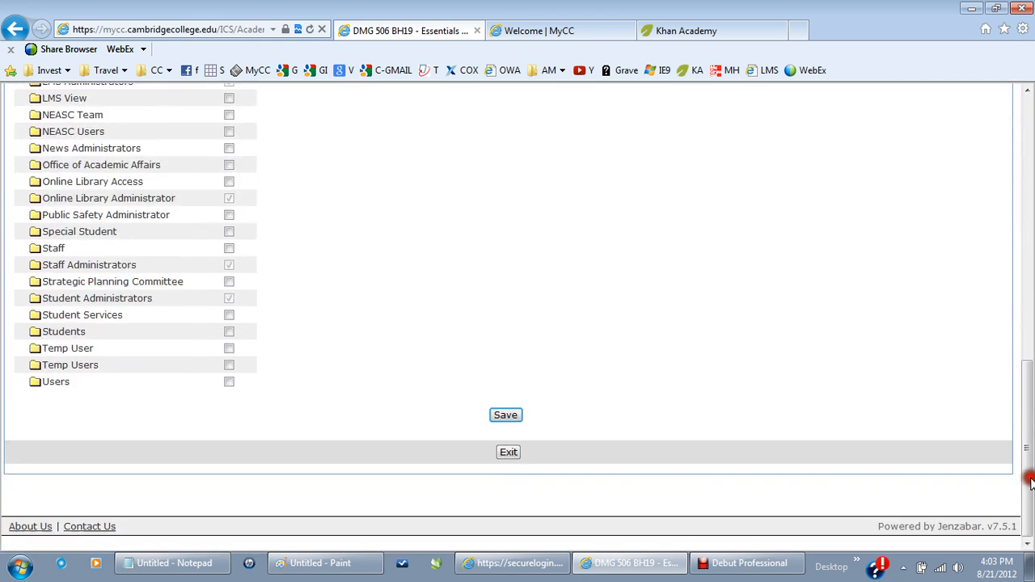
pyautogui.click(506, 453)
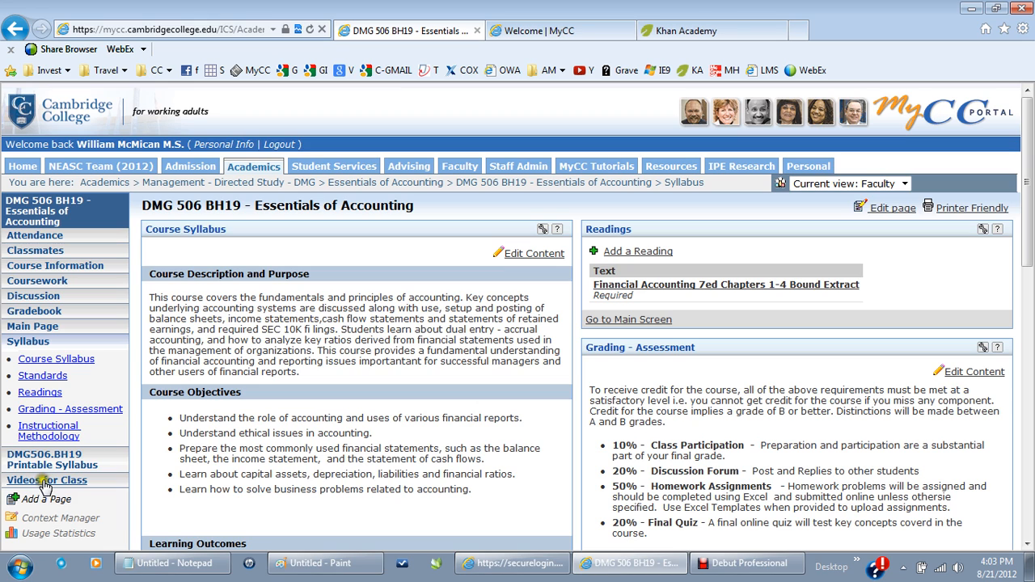
# Open the Videos for Class page, view its customization options, and return to the page without changing anything
pyautogui.click(46, 480)
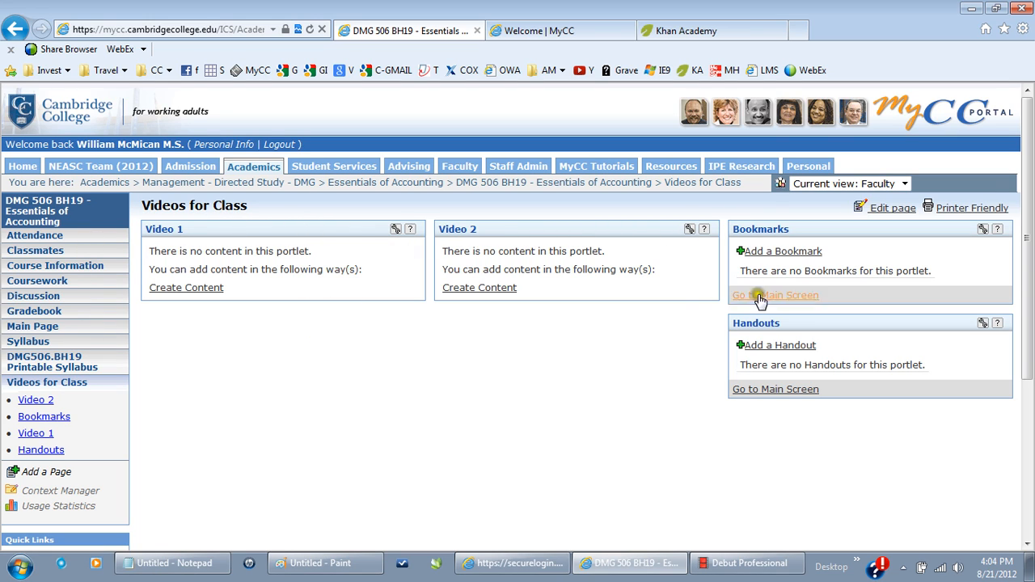
pyautogui.click(890, 207)
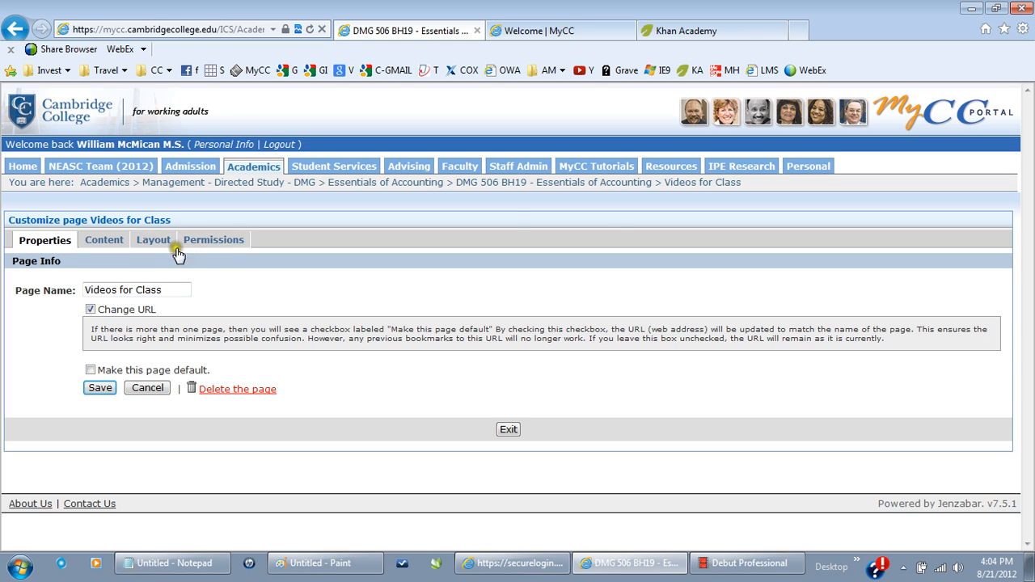
pyautogui.click(714, 189)
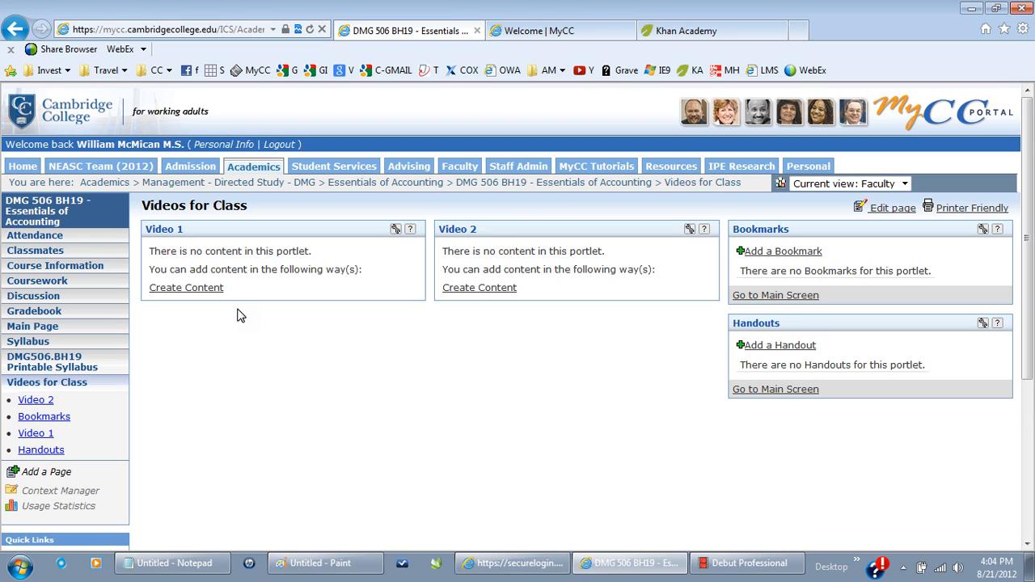
# Create a content element in the Video 1 portlet with a displayed header reading "Khan Academy Video 1"
pyautogui.click(198, 288)
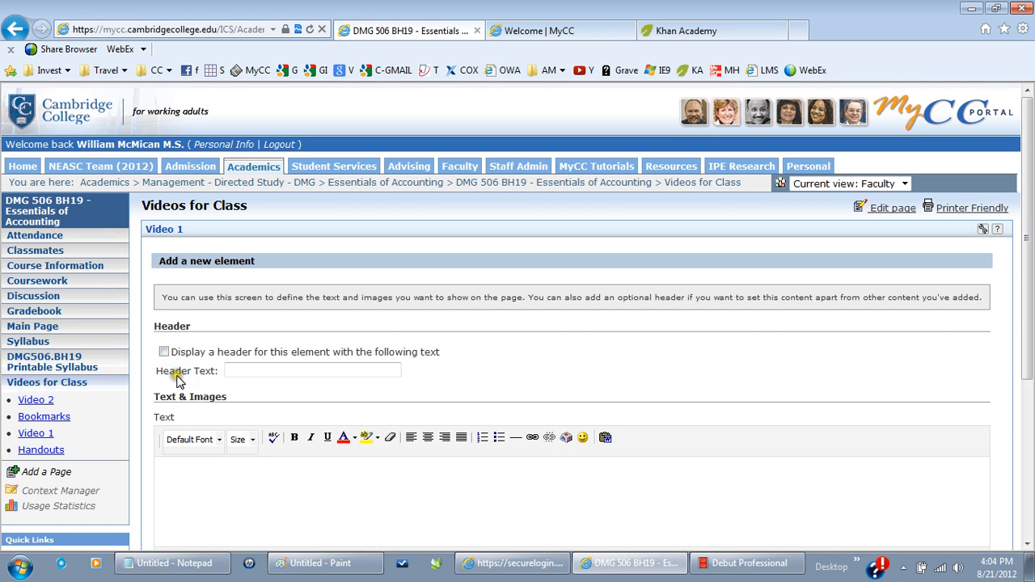
pyautogui.click(165, 352)
pyautogui.click(243, 371)
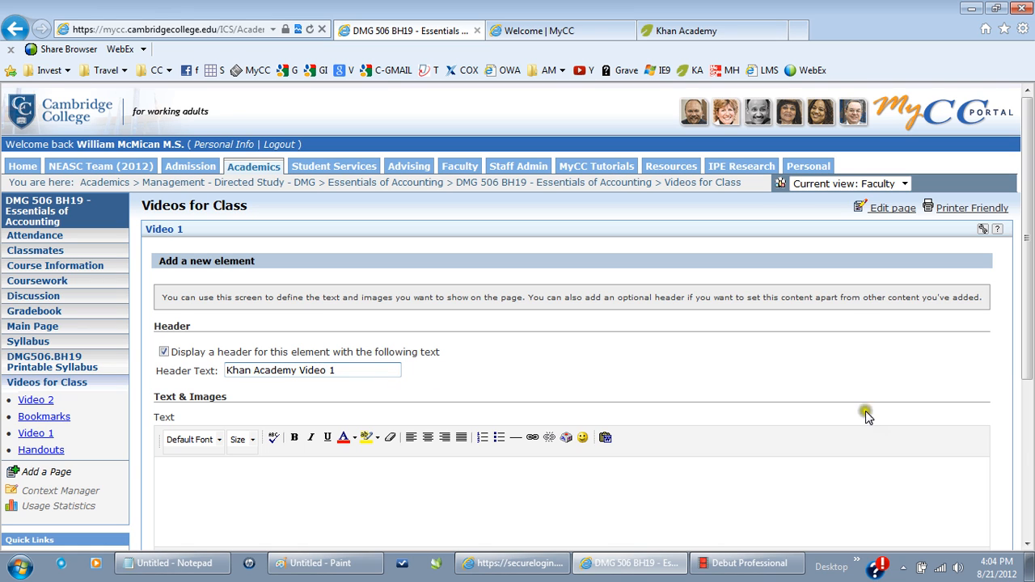
pyautogui.scroll(-3, 1031, 462)
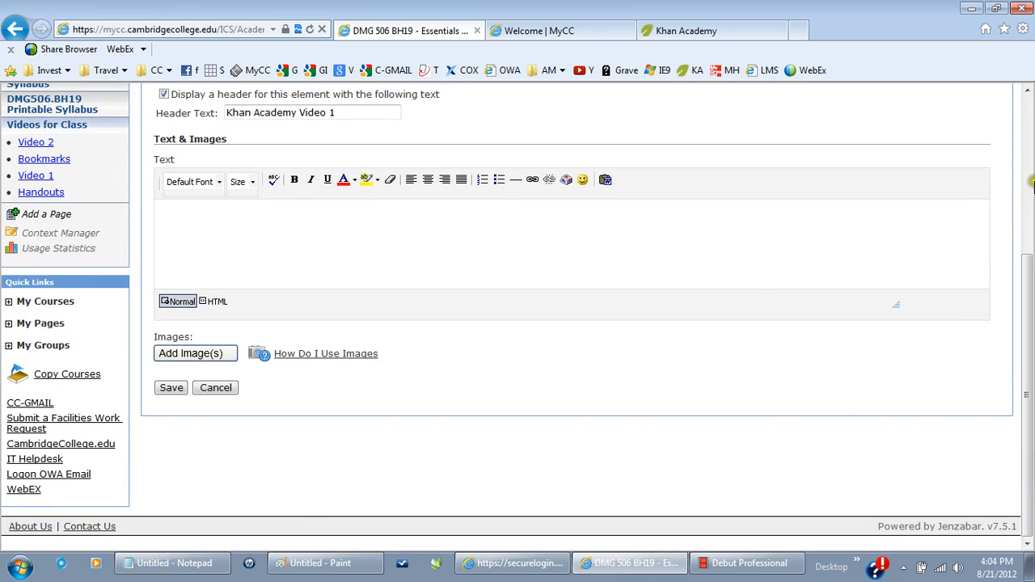
pyautogui.click(1028, 95)
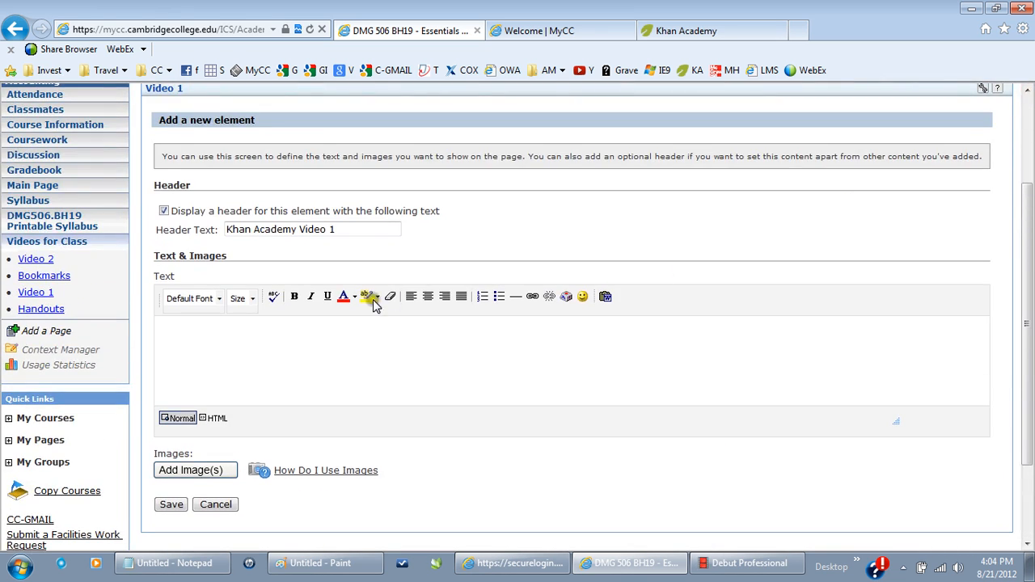
pyautogui.click(202, 324)
pyautogui.click(1024, 113)
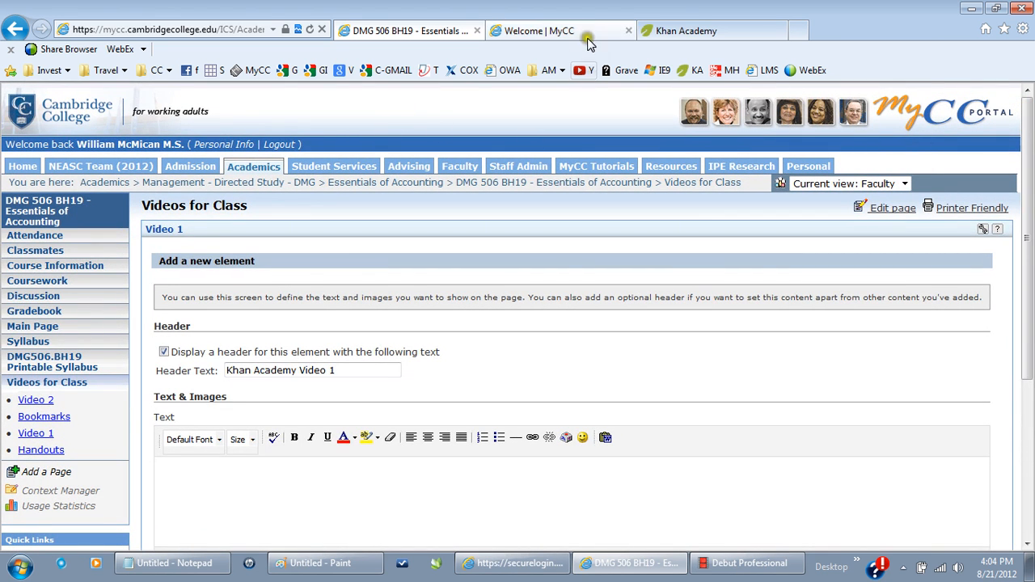
# Switch to the Khan Academy site and open the video list of its Chemistry topic
pyautogui.click(686, 30)
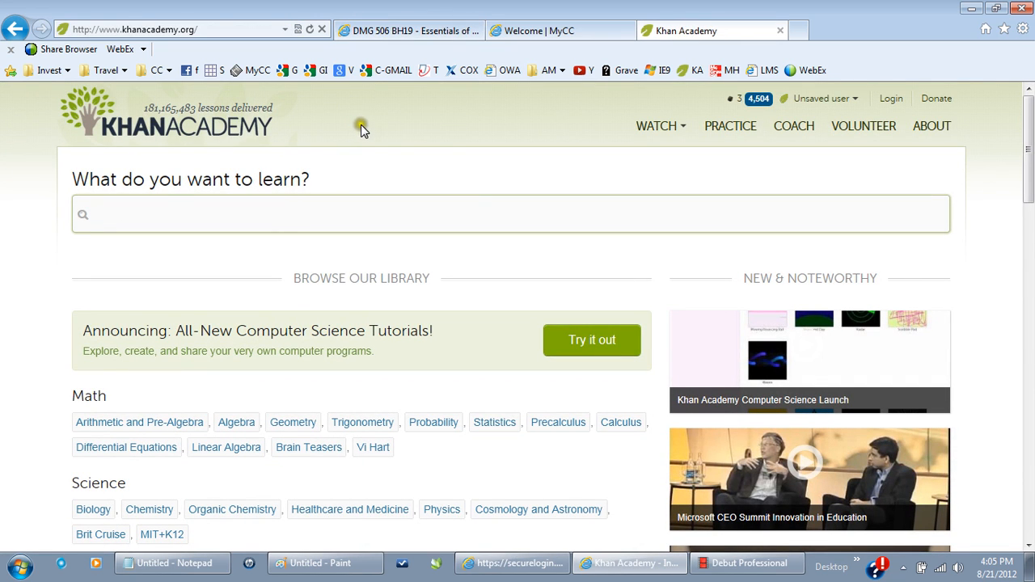
pyautogui.click(106, 215)
pyautogui.moveTo(154, 514)
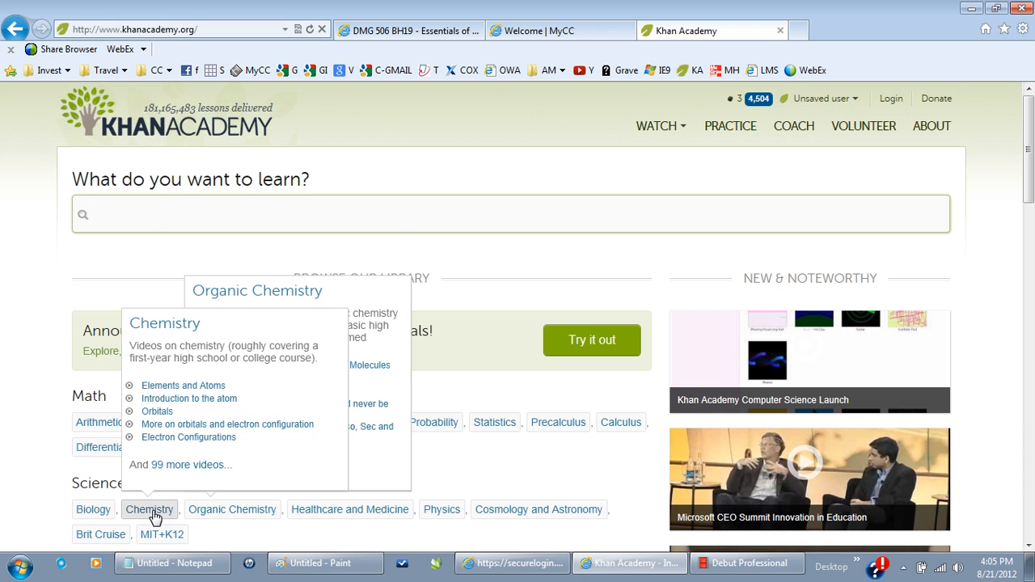
pyautogui.click(153, 514)
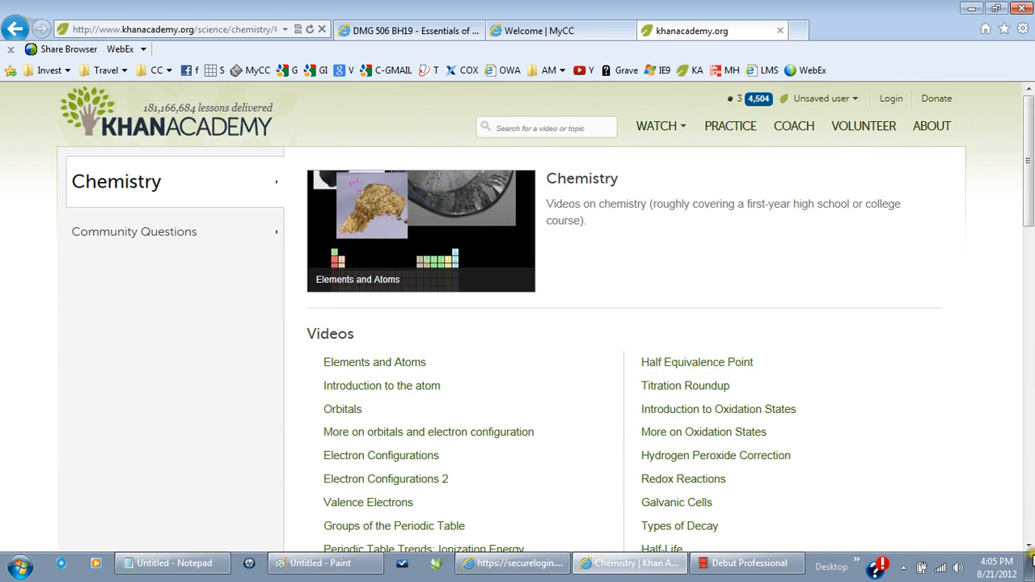
pyautogui.scroll(-3, 1023, 550)
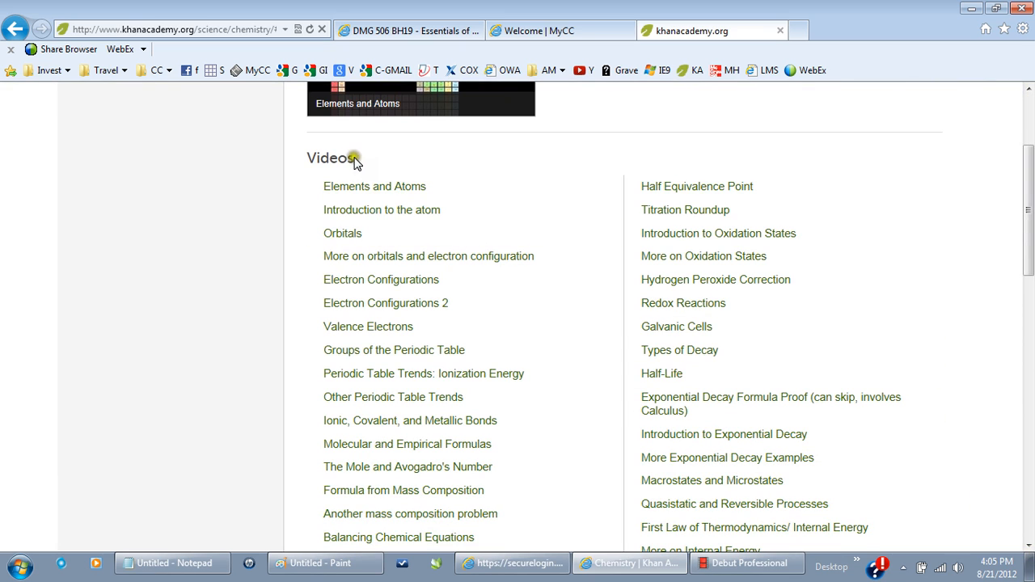
pyautogui.moveTo(300, 153); pyautogui.dragTo(429, 476)
pyautogui.click(430, 475)
pyautogui.rightClick(430, 476)
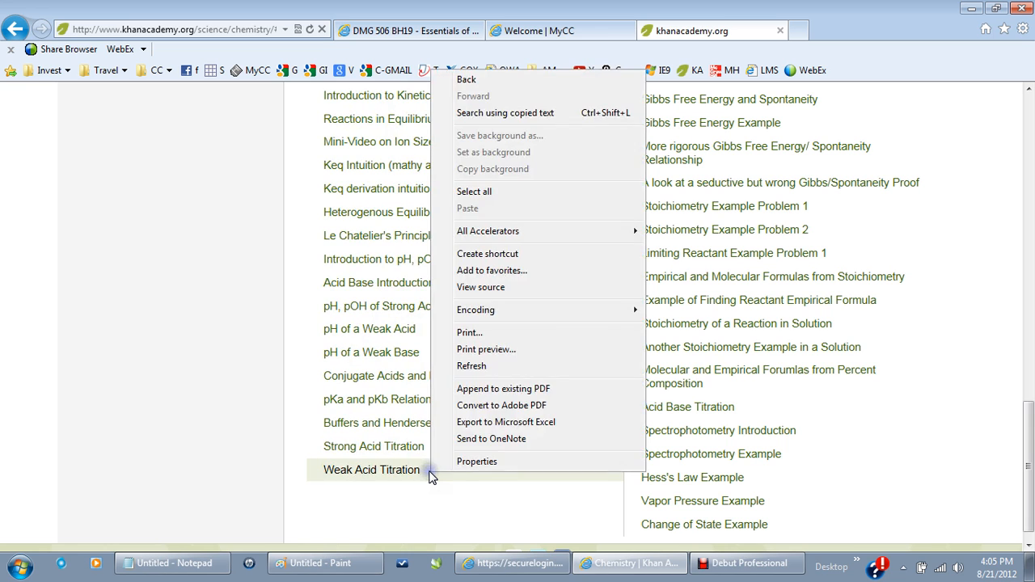
pyautogui.click(386, 500)
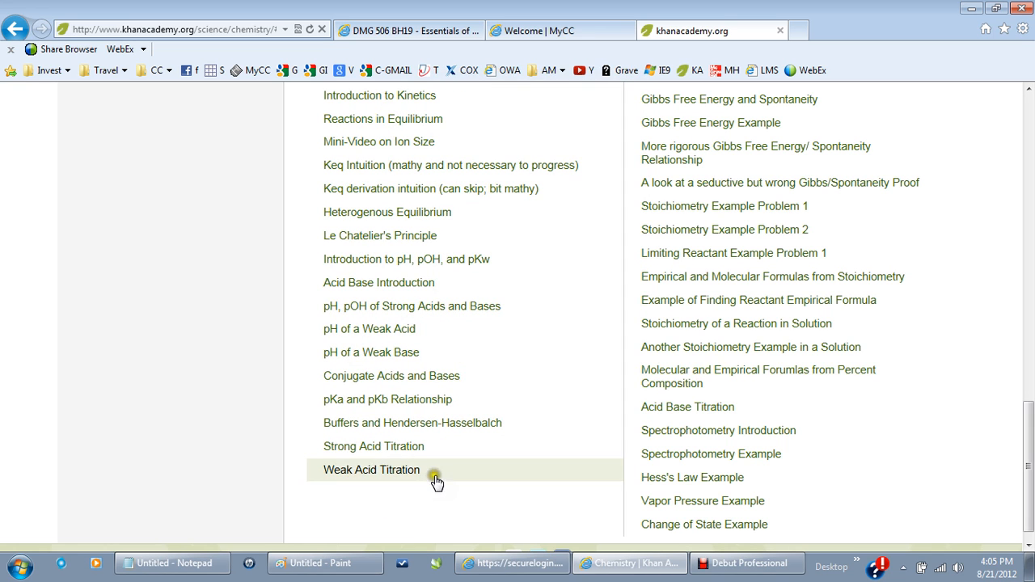
# Copy the Videos heading and the first column of chemistry video links through Strong Acid Titration
pyautogui.moveTo(460, 505); pyautogui.dragTo(349, 167)
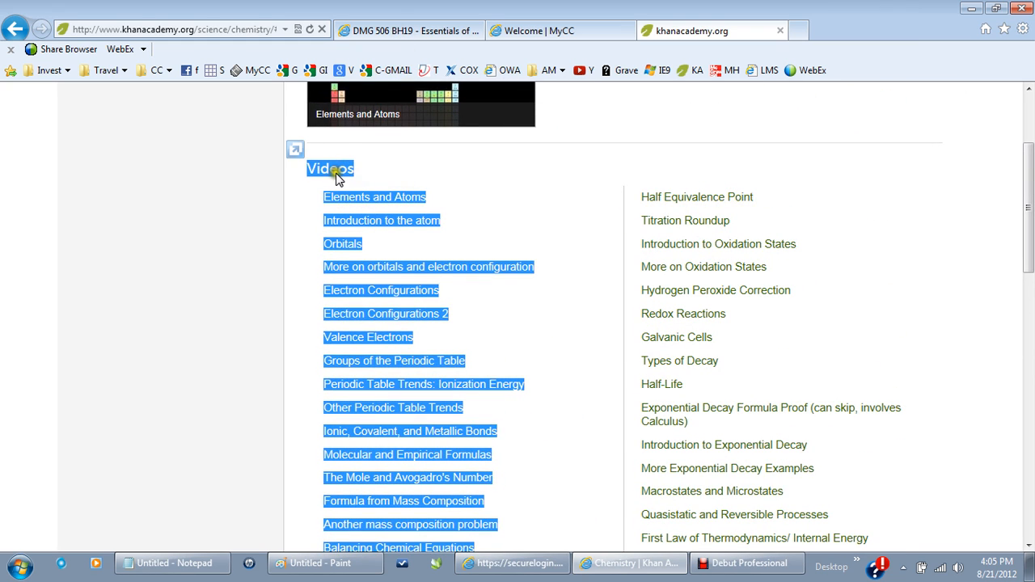
pyautogui.rightClick(337, 177)
pyautogui.click(346, 192)
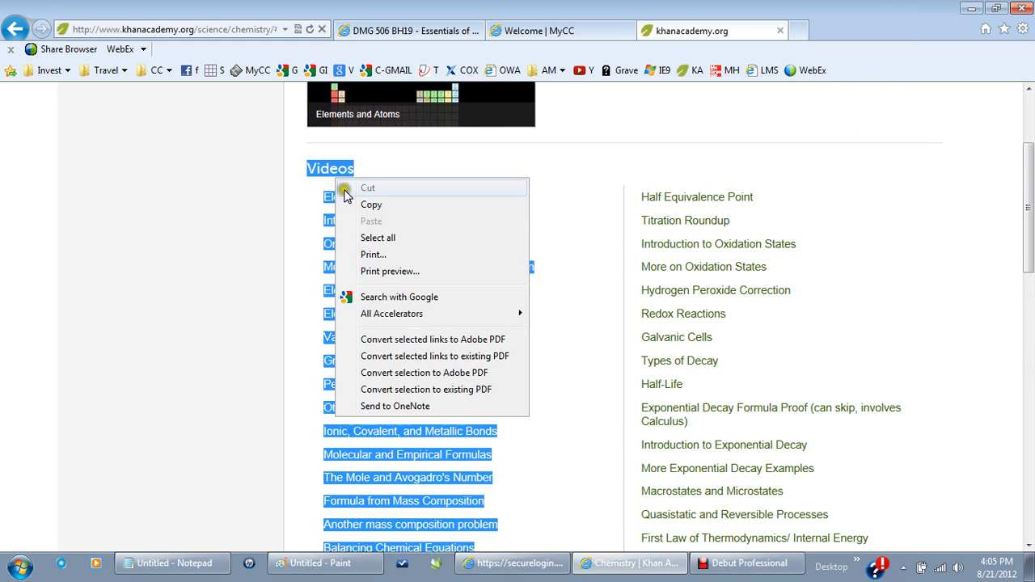
pyautogui.click(364, 204)
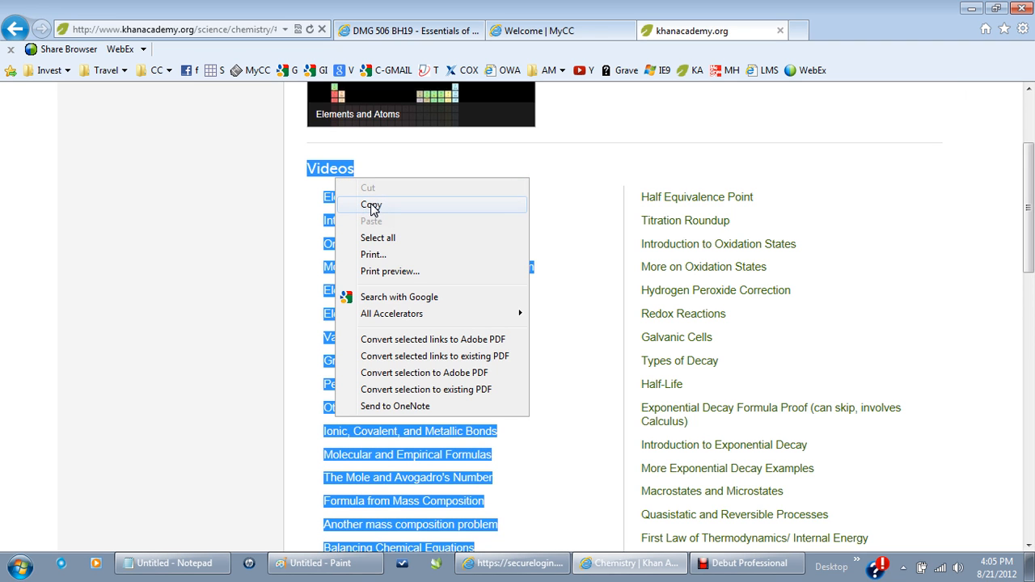
pyautogui.click(371, 207)
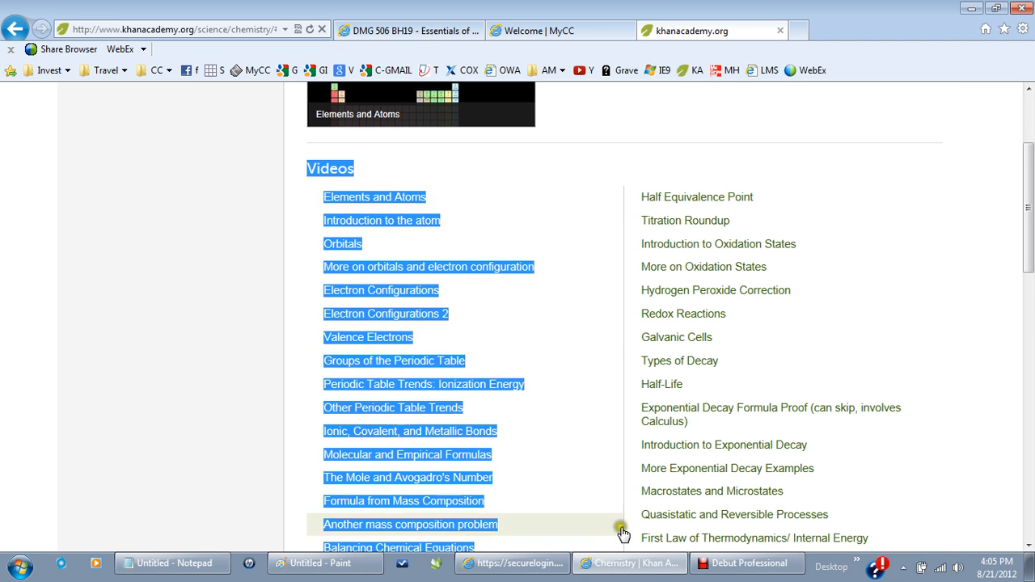
# Return to the course page and paste the copied video links into the Video 1 element's text
pyautogui.click(416, 31)
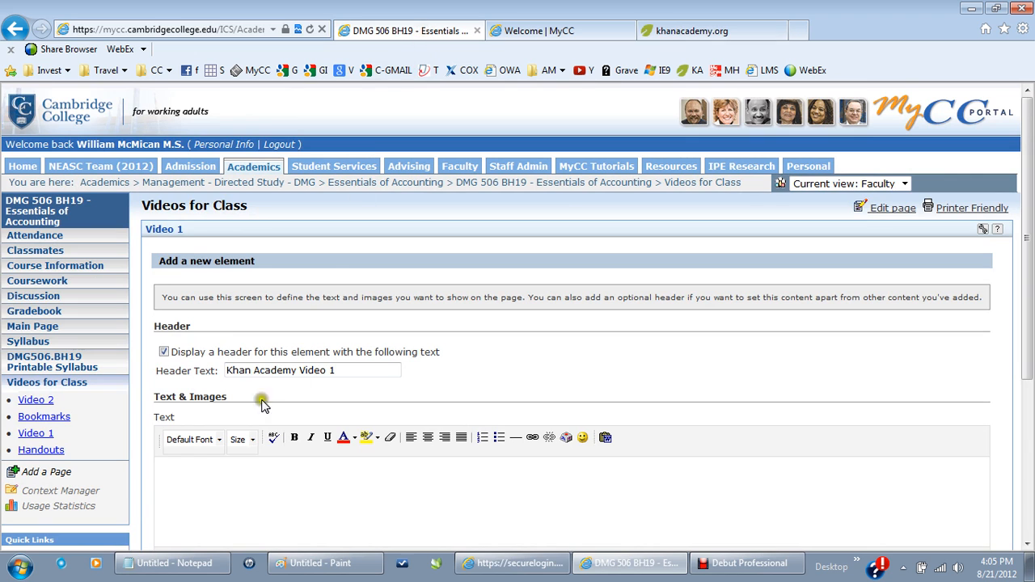
pyautogui.click(199, 467)
pyautogui.scroll(-3, 1030, 536)
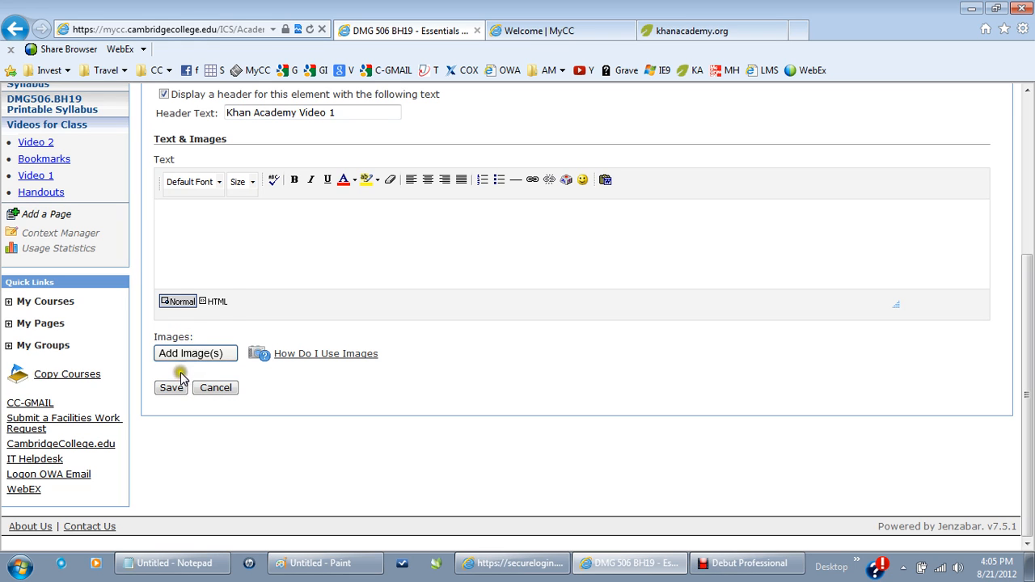
pyautogui.rightClick(186, 223)
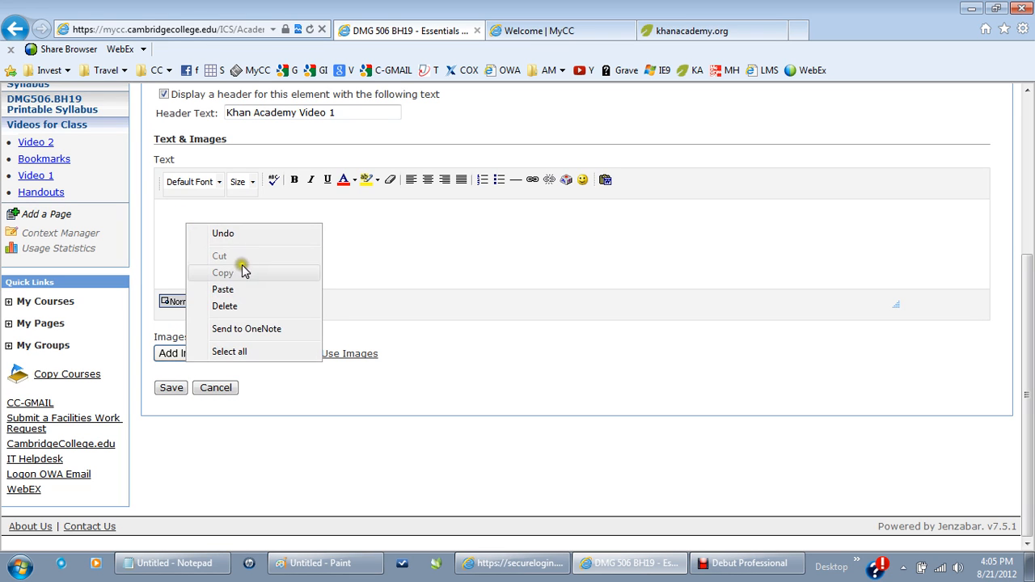
pyautogui.click(243, 289)
pyautogui.scroll(15, 200, 275)
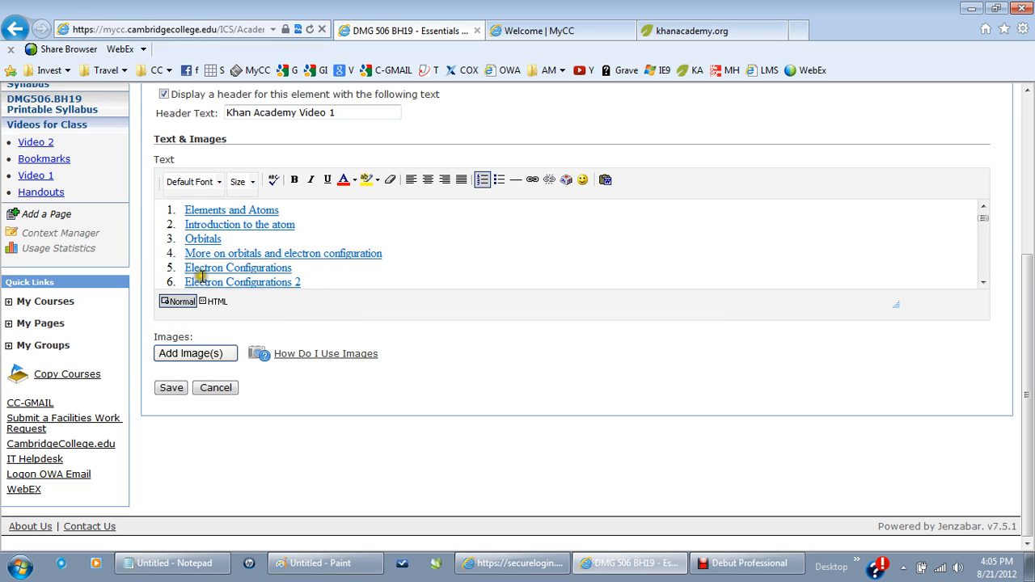
# Remove the empty item at the end of the pasted list, save the element, and return to the Videos for Class page
pyautogui.moveTo(982, 259); pyautogui.dragTo(984, 270)
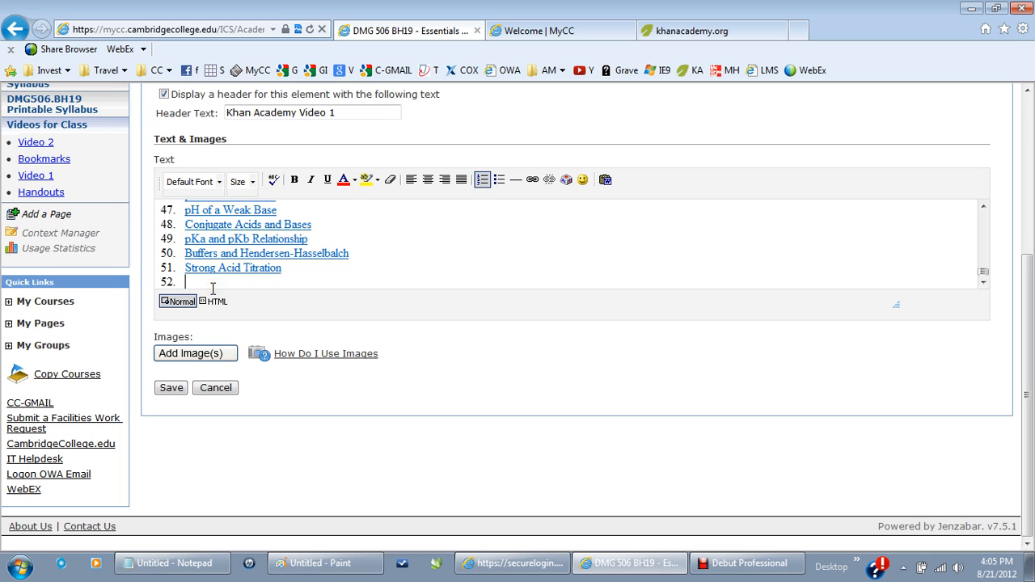
pyautogui.press('Return')
pyautogui.press('BackSpace')
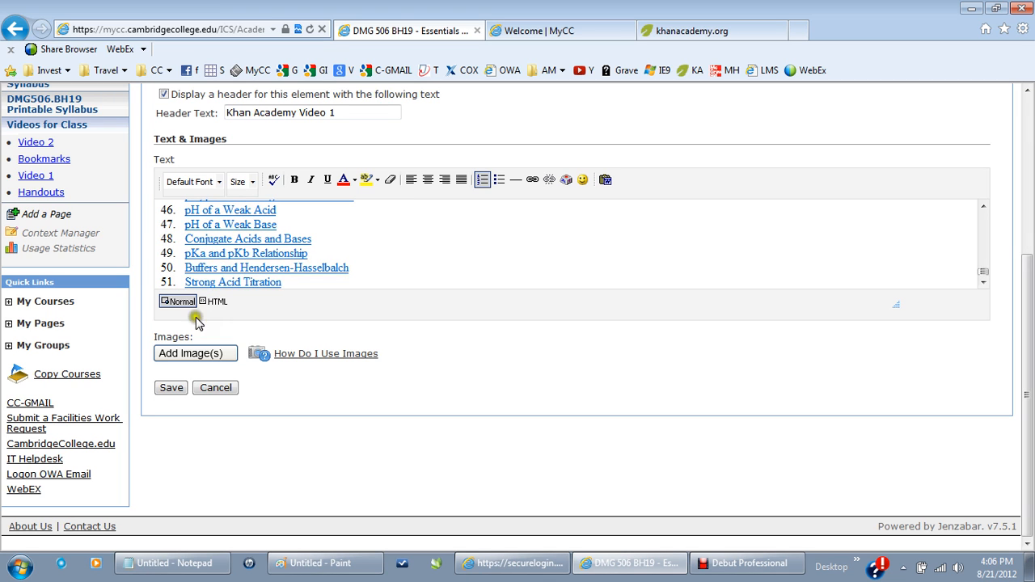
pyautogui.click(170, 389)
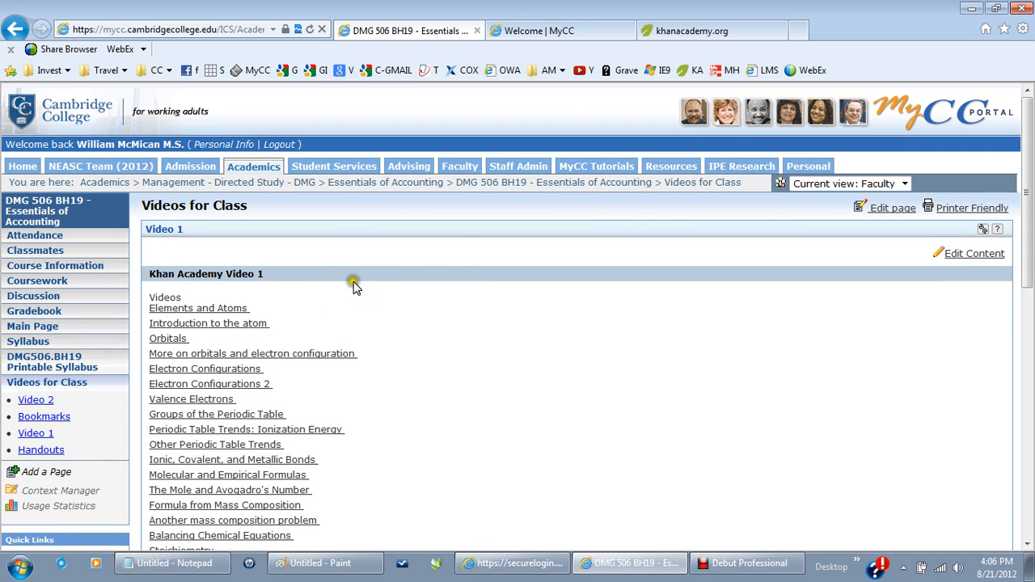
pyautogui.click(208, 207)
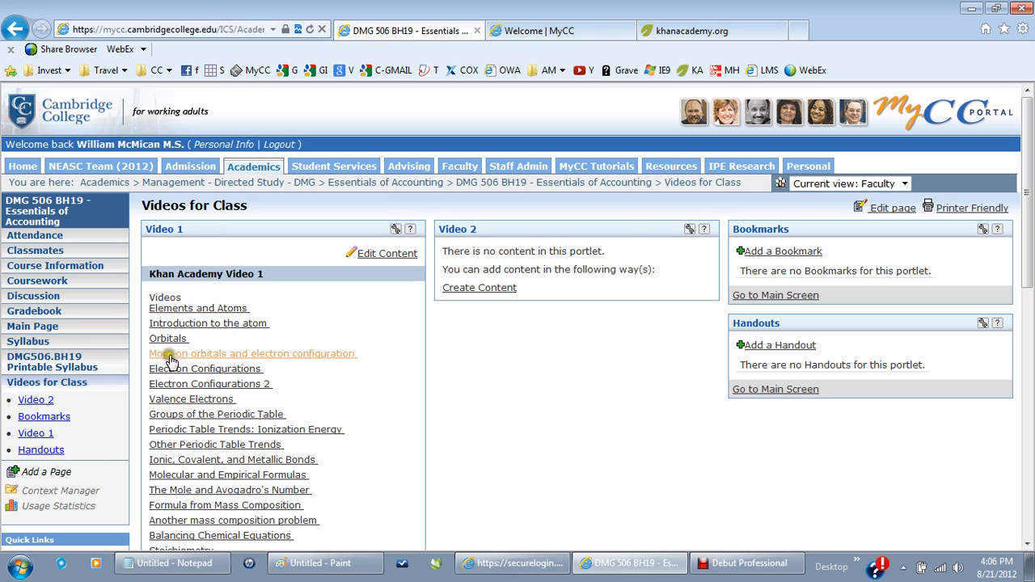
# Test the Orbitals link in Video 1 by playing its video, and go back to the Videos for Class page
pyautogui.click(161, 338)
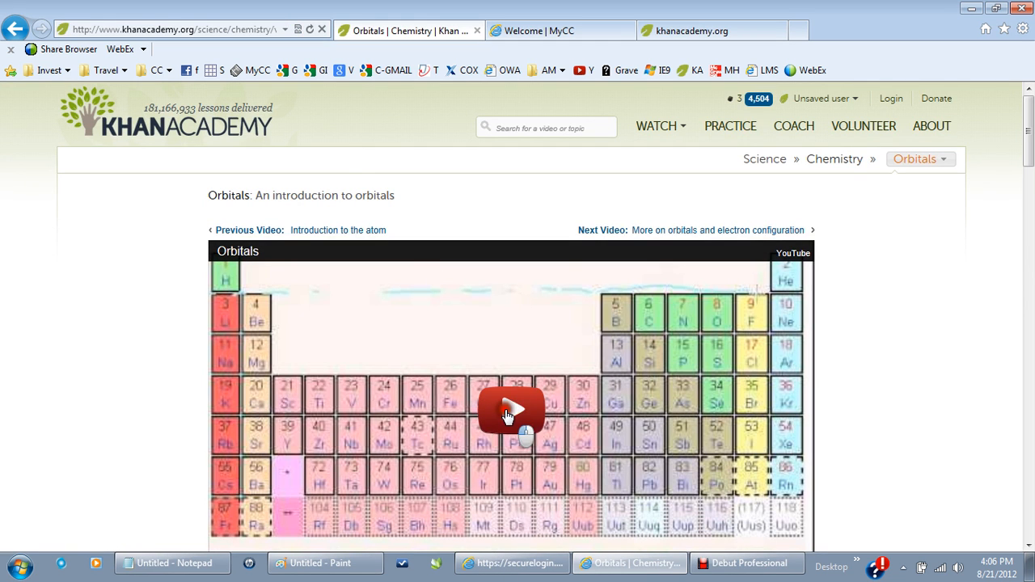
pyautogui.click(518, 419)
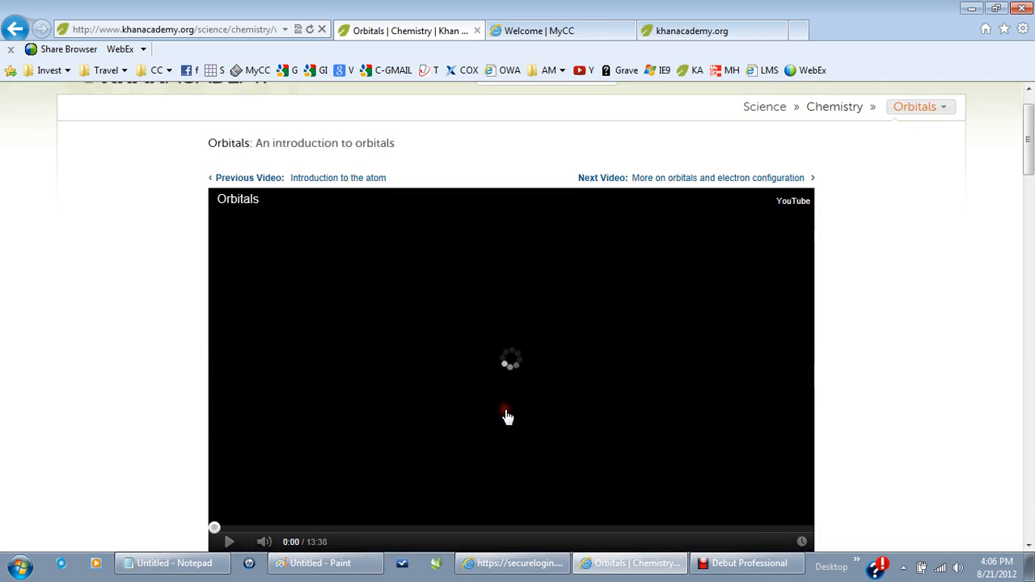
pyautogui.click(229, 542)
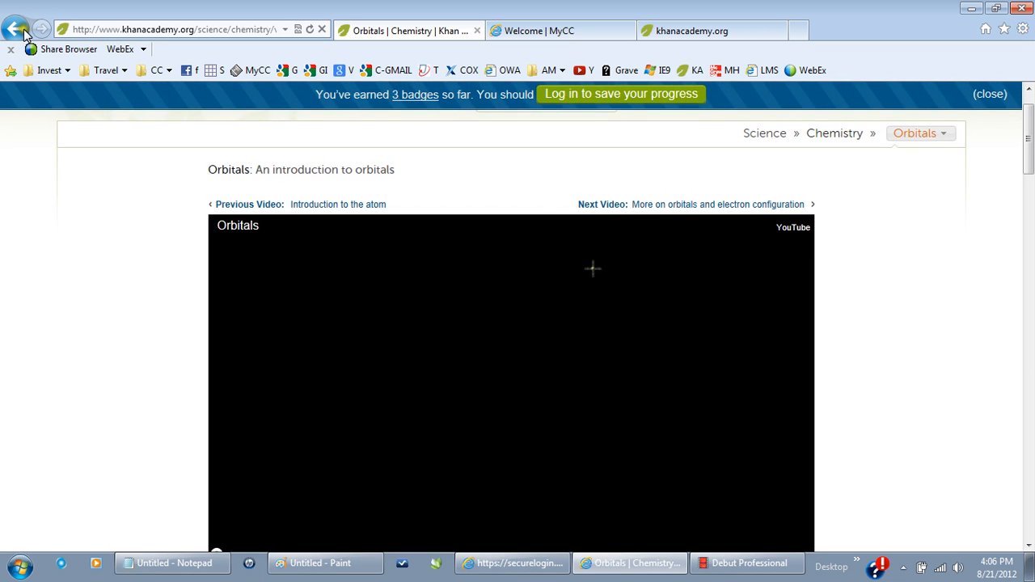
pyautogui.click(16, 29)
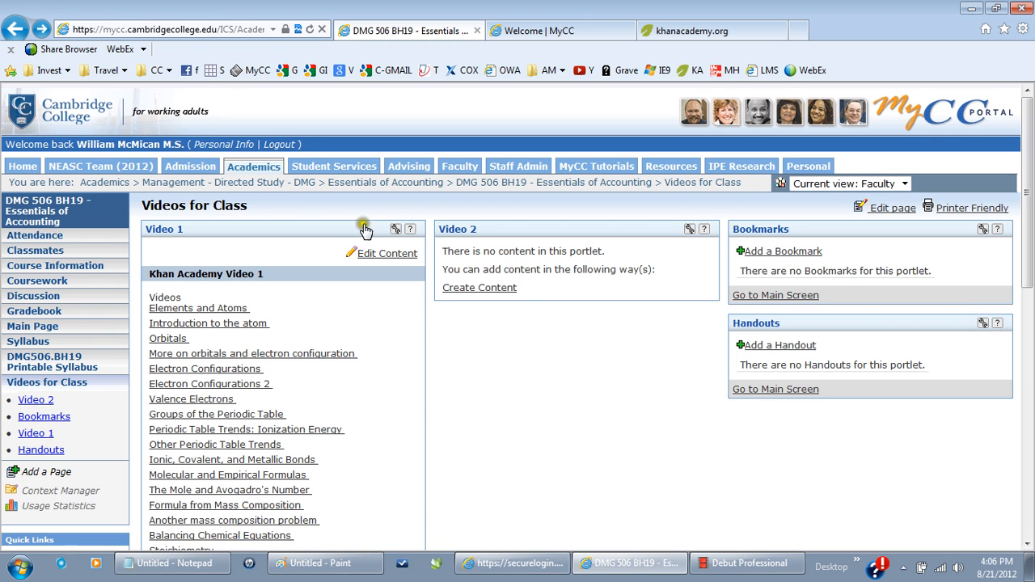
# Start a new content element in the Video 2 portlet and switch to the Khan Academy chemistry page
pyautogui.click(477, 288)
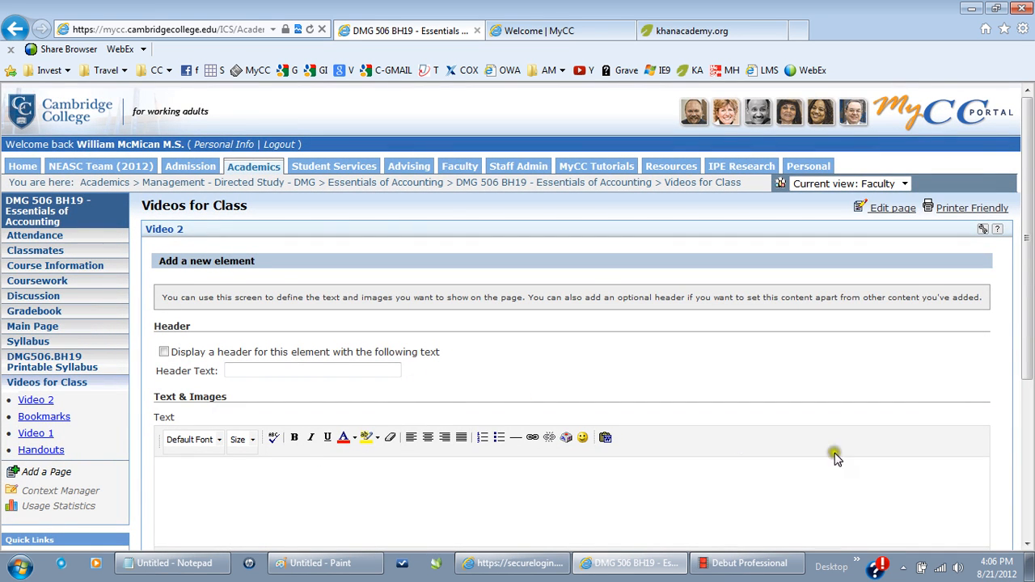
pyautogui.scroll(-5, 1009, 514)
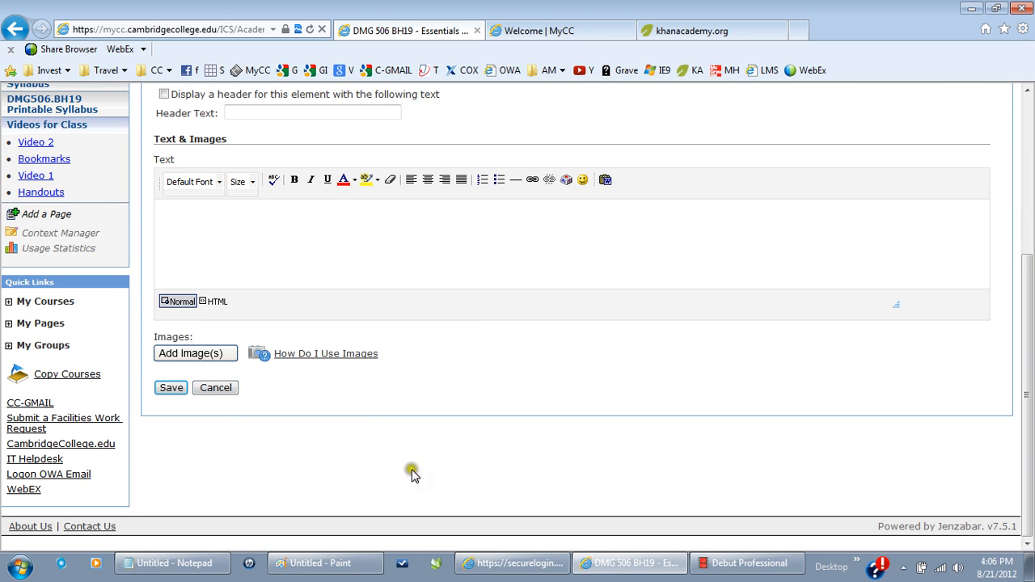
pyautogui.click(680, 31)
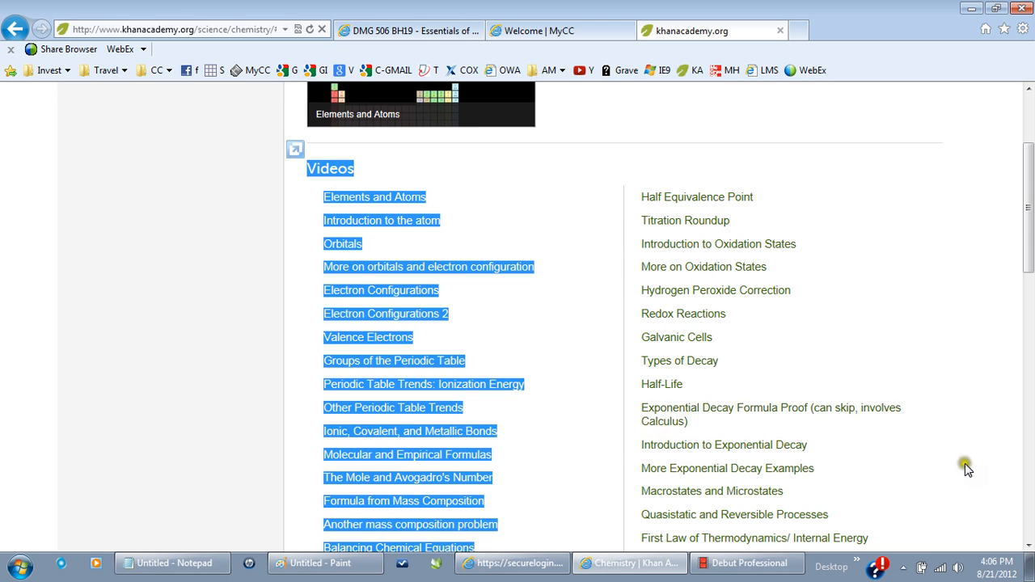
# Try to select only the second column of chemistry video links, from Half Equivalence Point to Change of State Example
pyautogui.click(1023, 527)
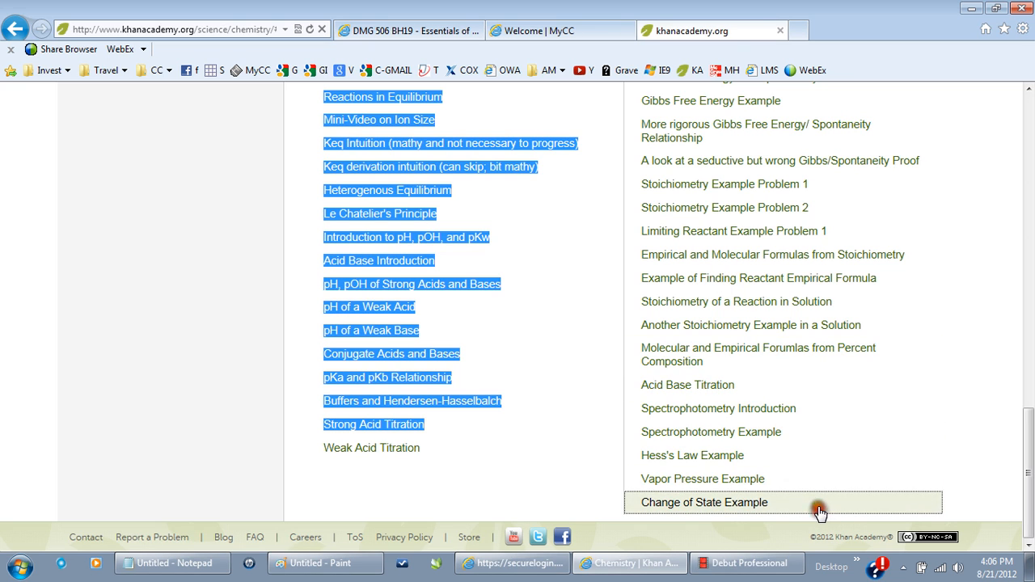
pyautogui.click(1030, 103)
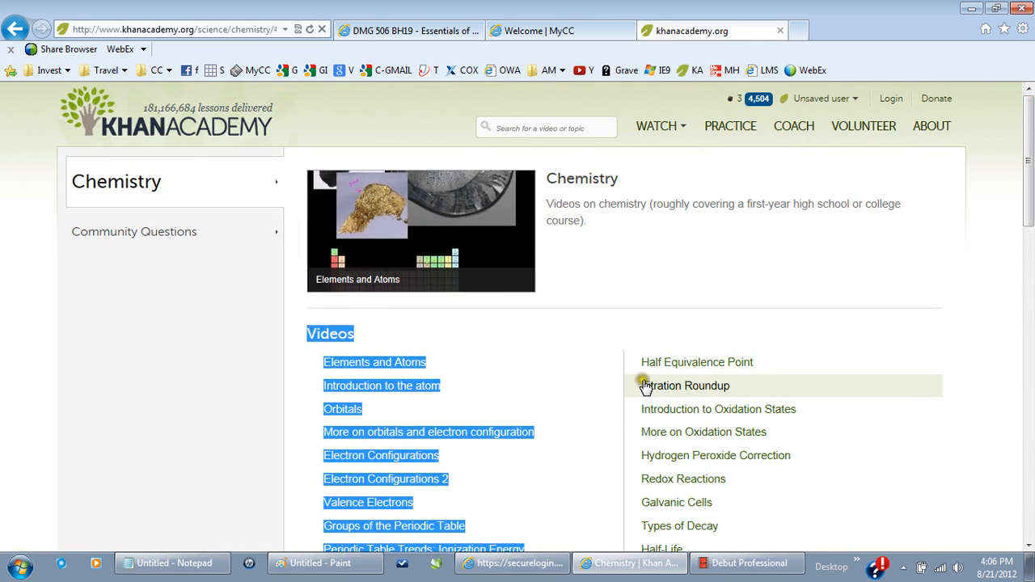
pyautogui.keyDown('shift'); pyautogui.click(688, 363); pyautogui.keyUp('shift')
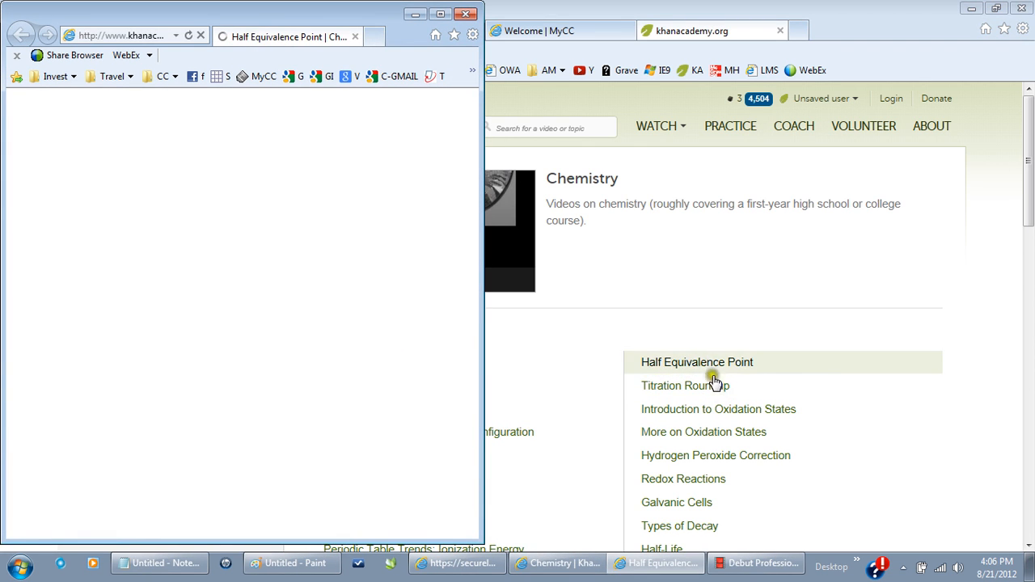
pyautogui.click(464, 14)
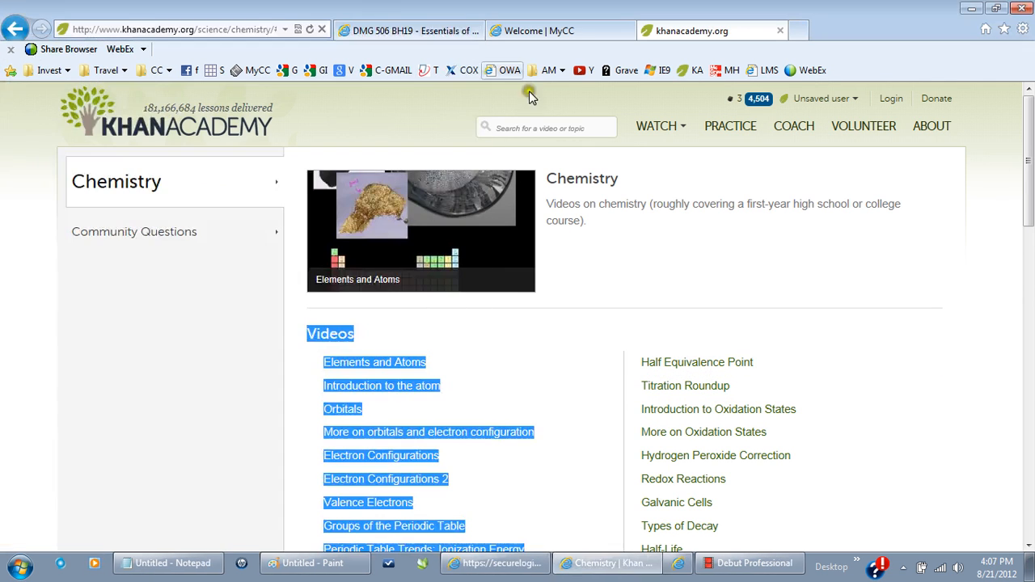
pyautogui.moveTo(639, 320); pyautogui.dragTo(806, 514)
pyautogui.click(804, 510)
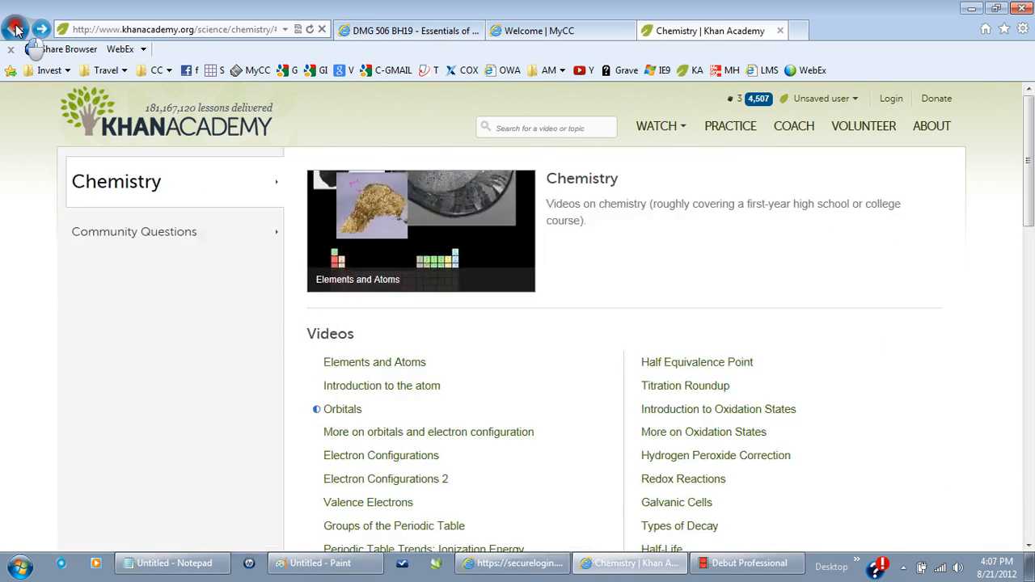
# Reopen the Chemistry page from the Khan Academy home page and retry selecting the second column of links on its own
pyautogui.click(16, 29)
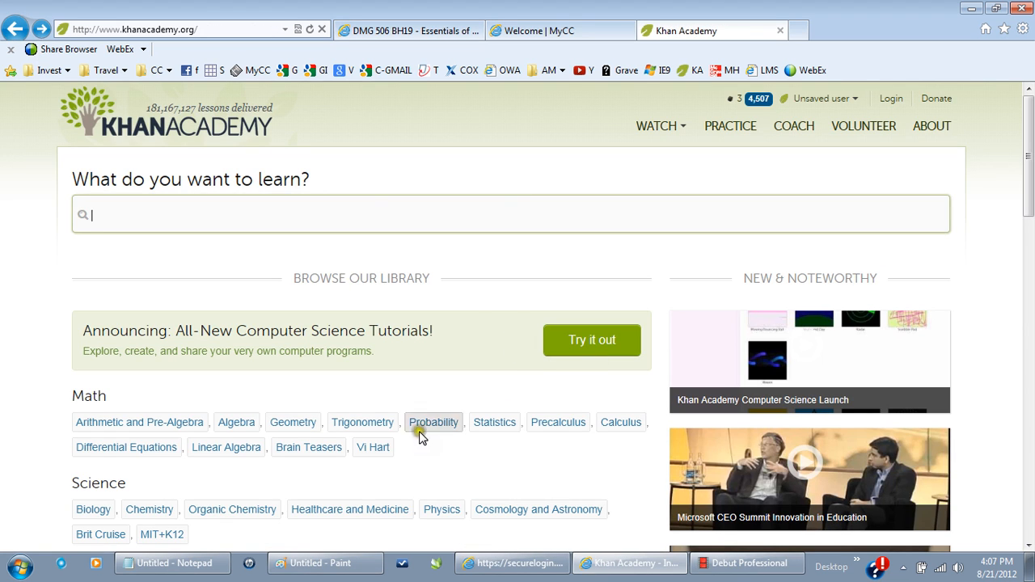
pyautogui.click(164, 514)
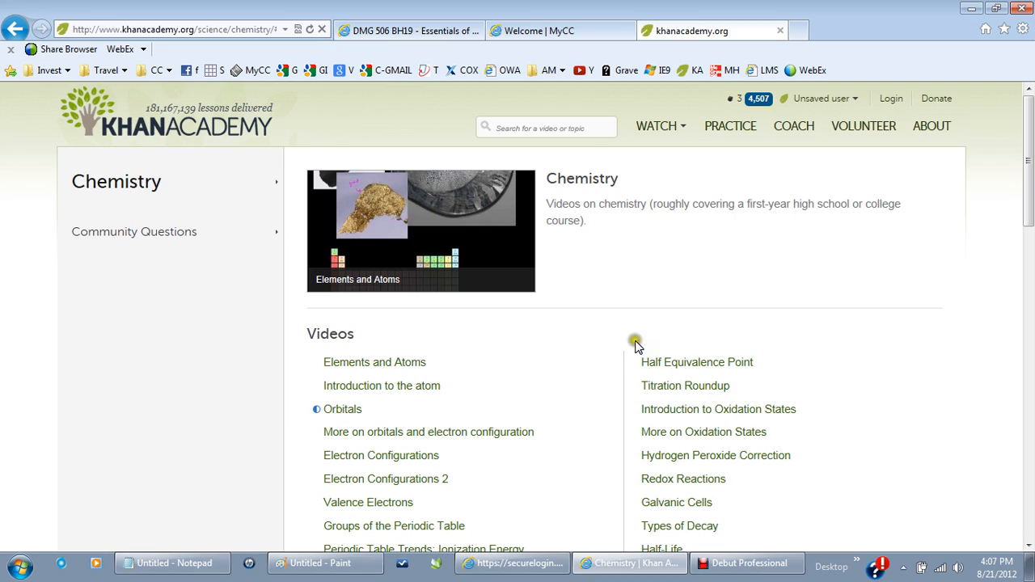
pyautogui.moveTo(635, 346); pyautogui.dragTo(693, 410)
pyautogui.click(682, 335)
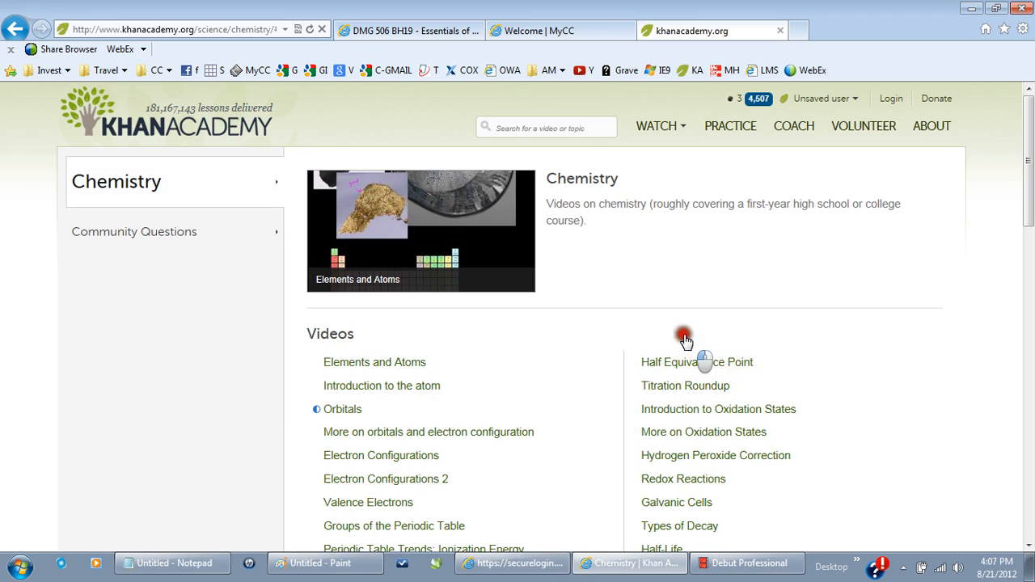
pyautogui.click(1030, 481)
pyautogui.click(1029, 481)
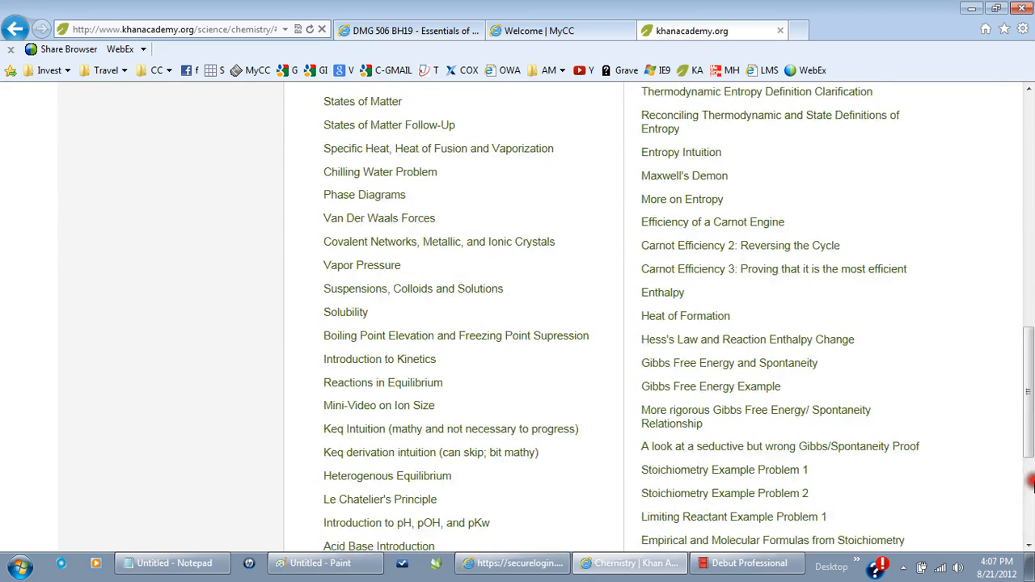
pyautogui.click(1030, 481)
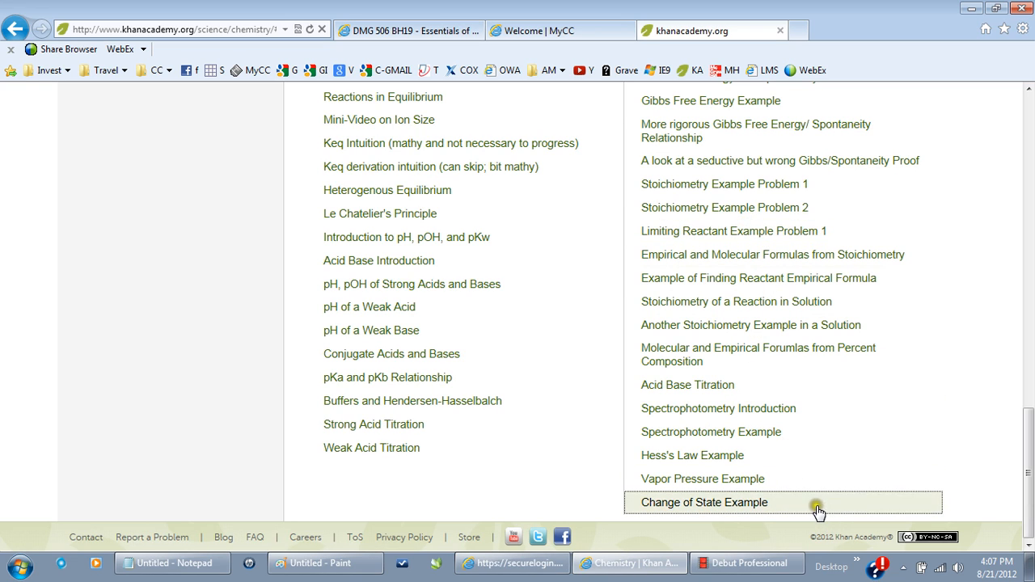
pyautogui.click(1025, 132)
pyautogui.click(1026, 131)
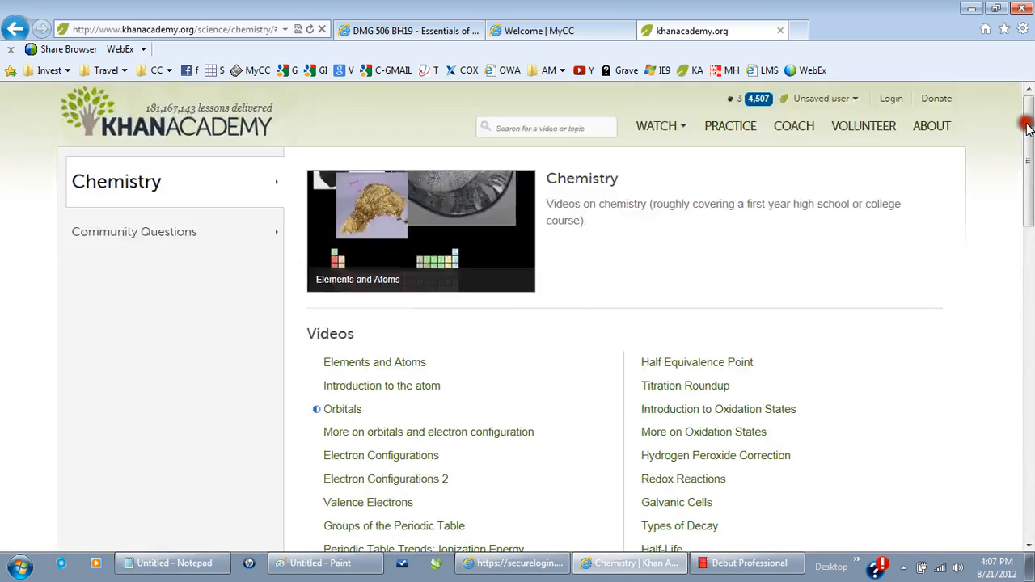
# Copy the Videos heading and both columns of links through Change of State Example, and return to the Video 2 element's text
pyautogui.moveTo(305, 332); pyautogui.dragTo(811, 508)
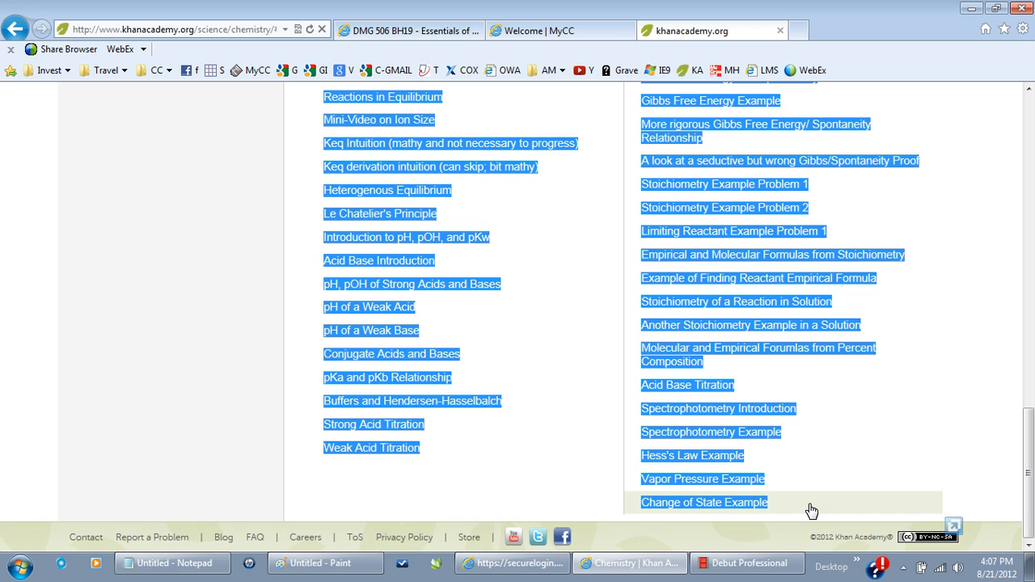
pyautogui.rightClick(528, 503)
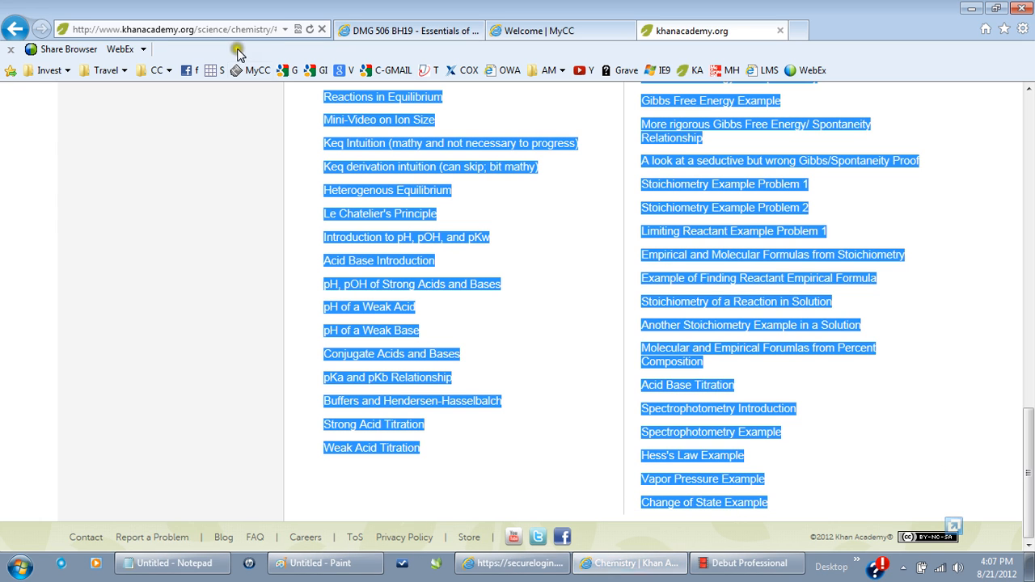
pyautogui.click(373, 32)
pyautogui.click(178, 204)
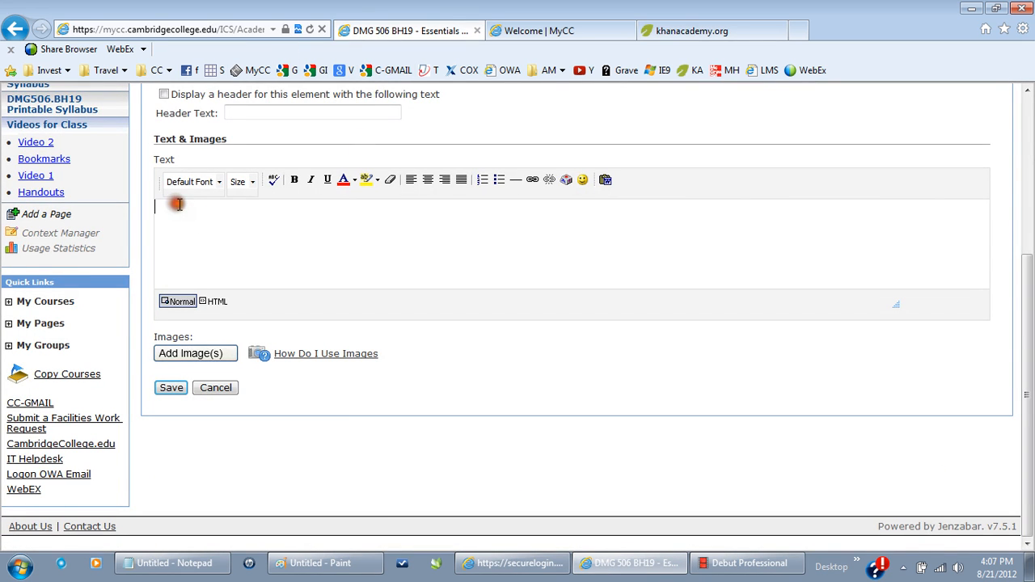
# Try pasting the links and removing everything from the heading through Entropy Intuition, and clear the Video 2 element's text
pyautogui.hotkey('ctrl', 'v')
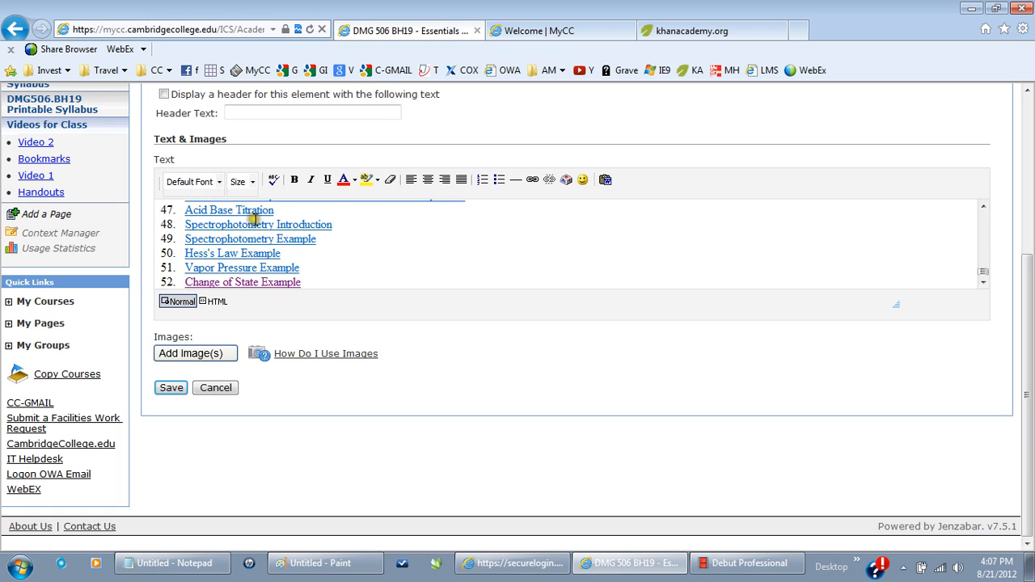
pyautogui.click(985, 208)
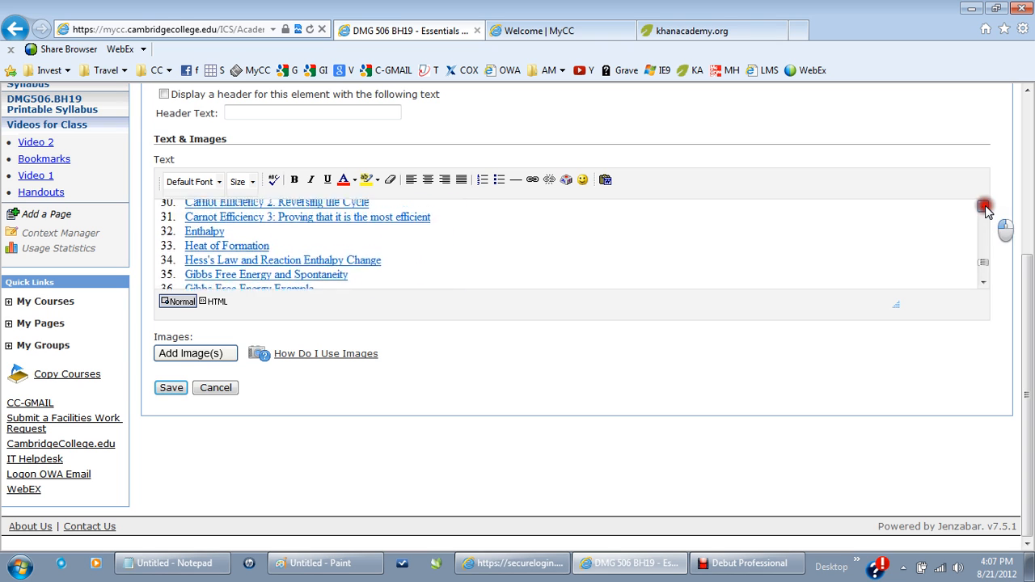
pyautogui.moveTo(985, 208); pyautogui.dragTo(985, 208)
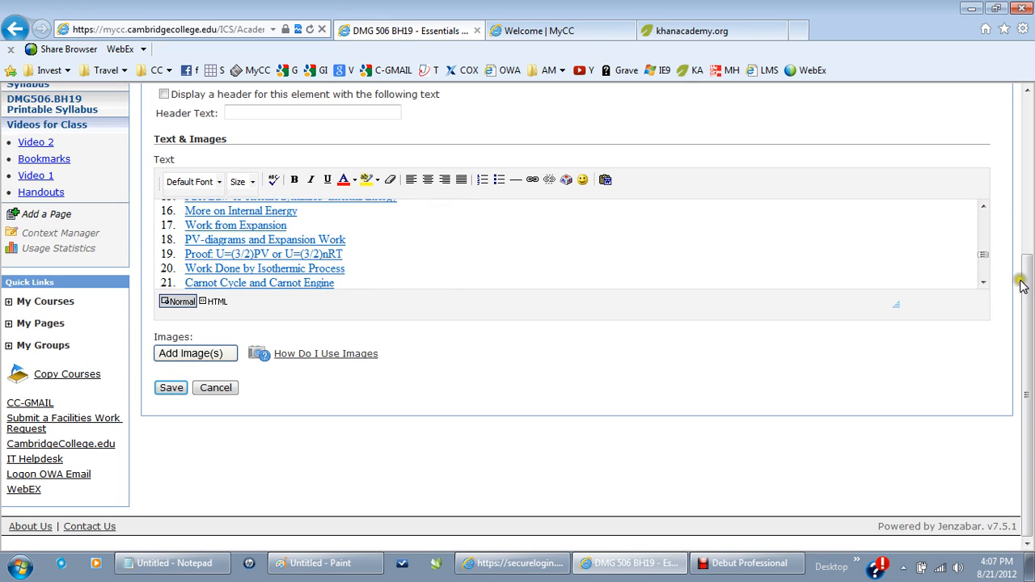
pyautogui.moveTo(983, 283); pyautogui.dragTo(984, 283)
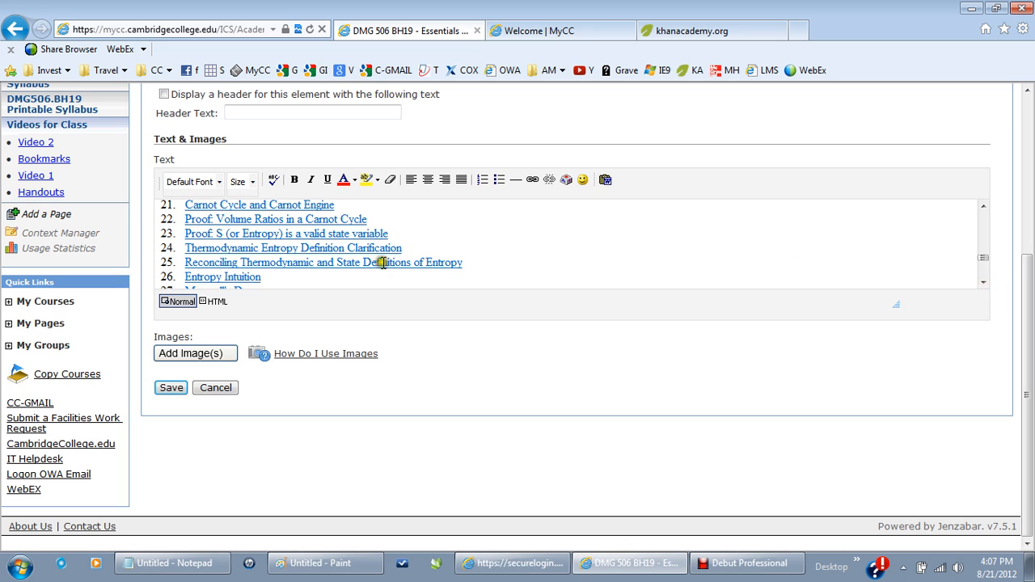
pyautogui.moveTo(268, 277); pyautogui.dragTo(28, 25)
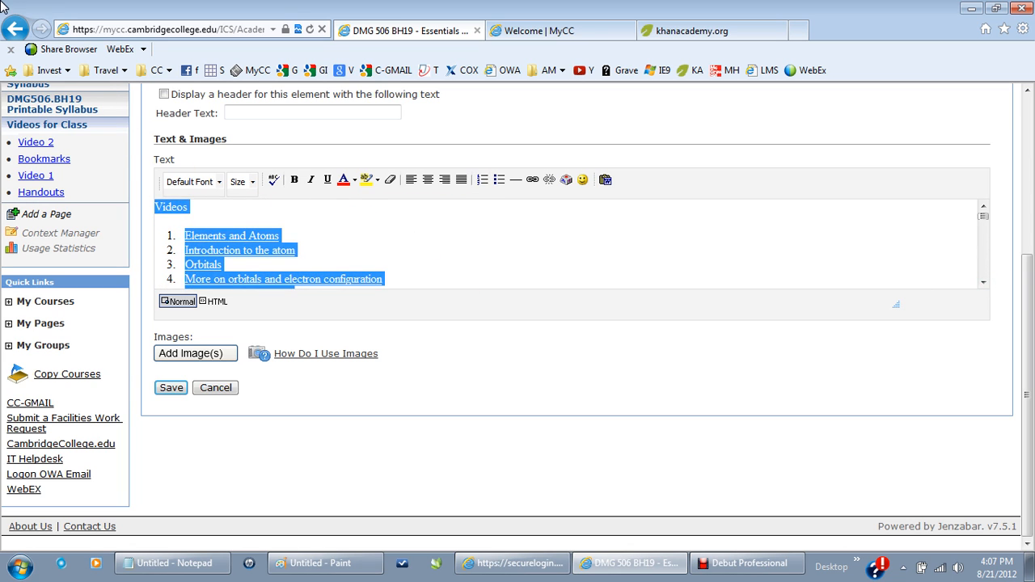
pyautogui.press('Delete')
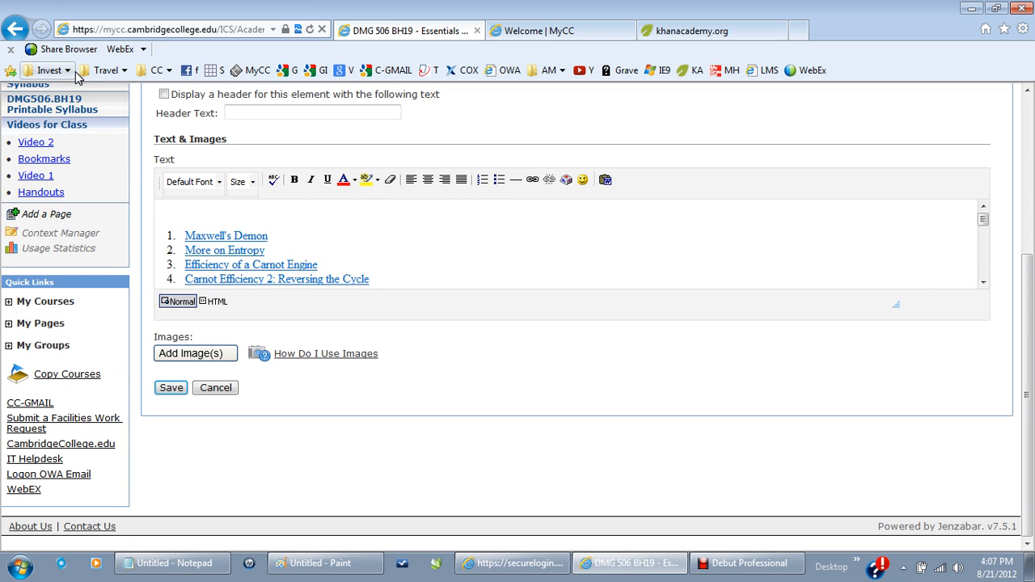
pyautogui.press('Delete')
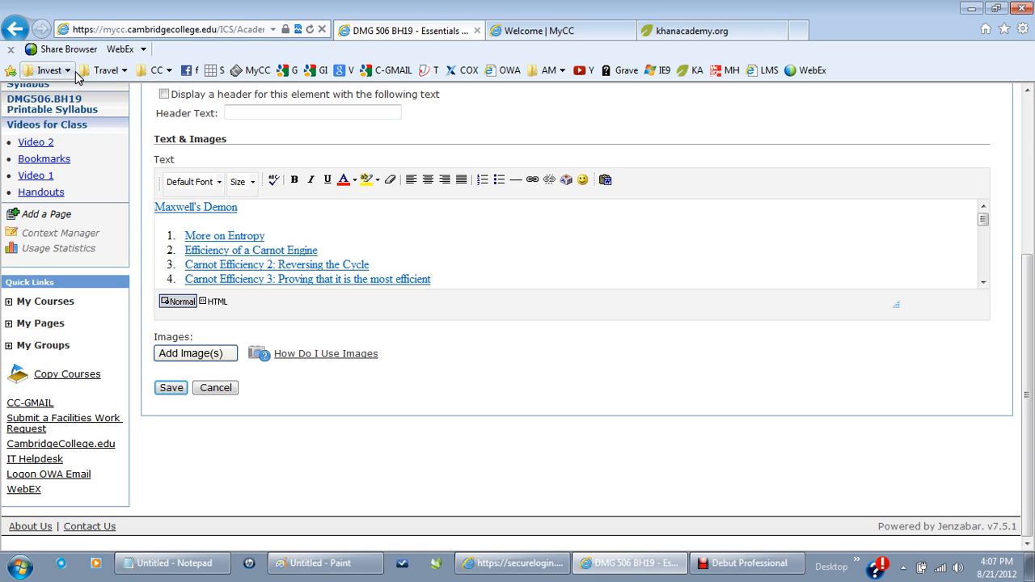
pyautogui.hotkey('ctrl', 'a')
pyautogui.press('Delete')
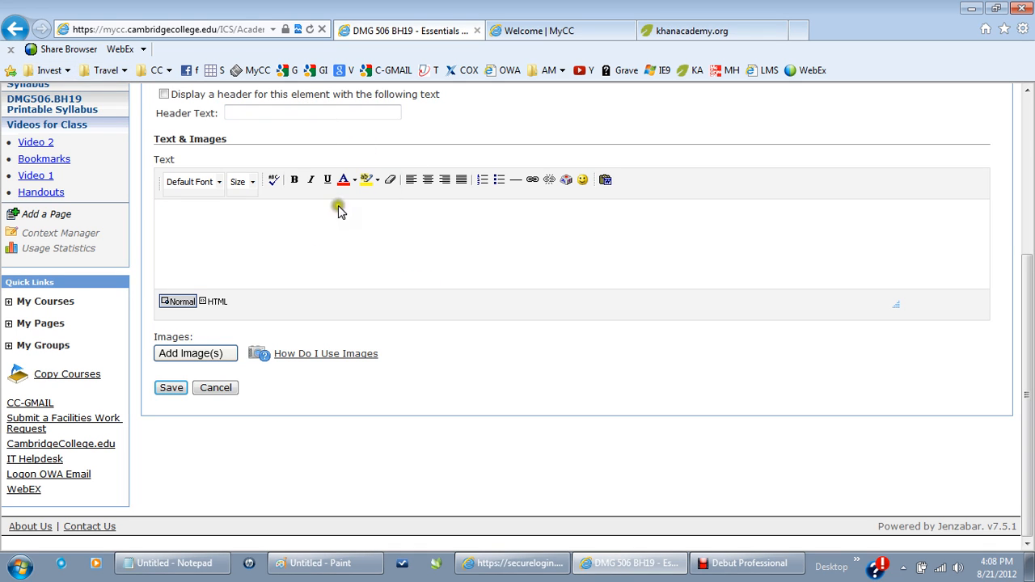
# Paste the copied links into the Video 2 text and delete Elements and Atoms through Entropy Intuition, keeping the Videos heading
pyautogui.click(253, 226)
pyautogui.hotkey('ctrl', 'v')
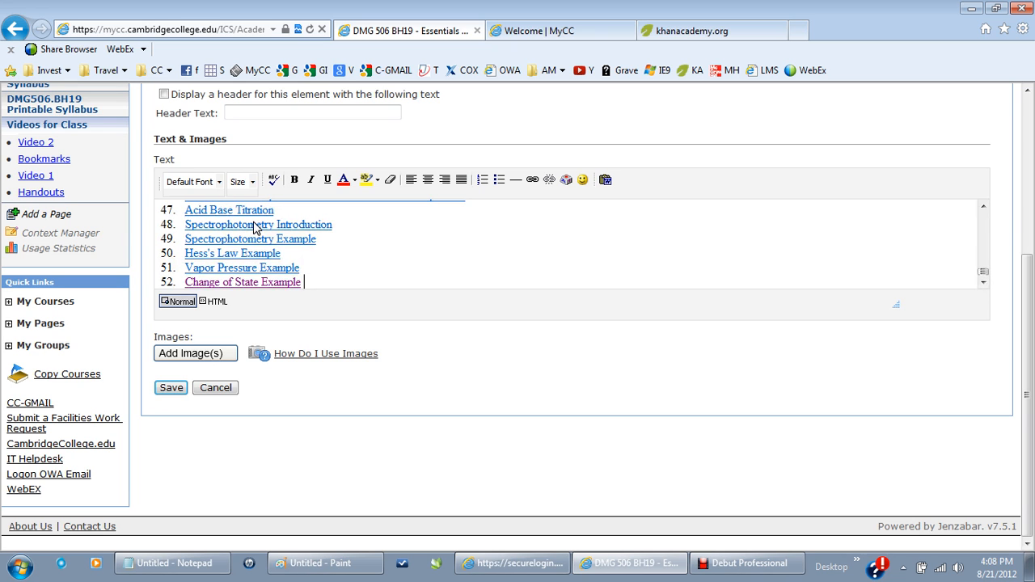
pyautogui.click(777, 180)
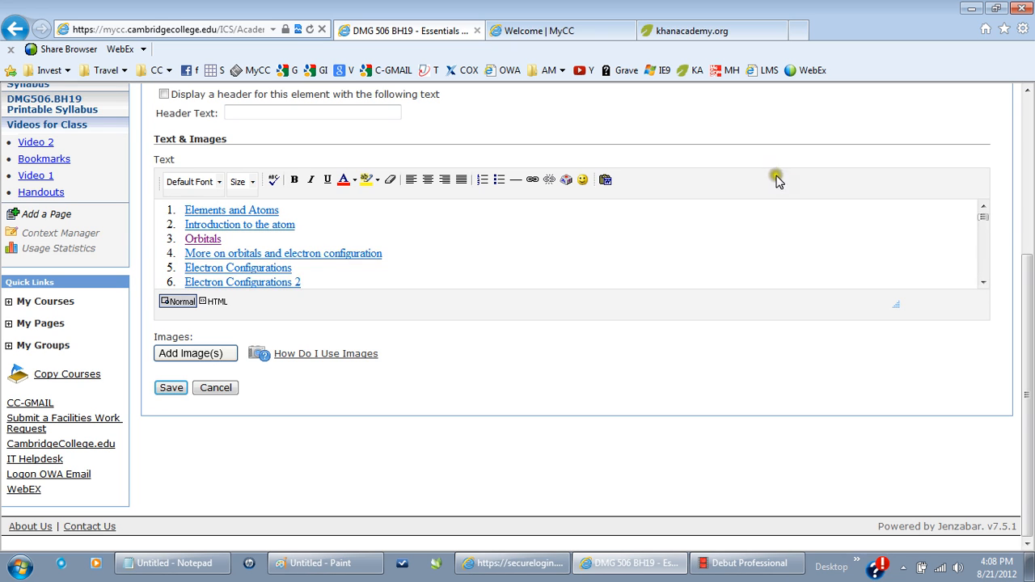
pyautogui.click(984, 208)
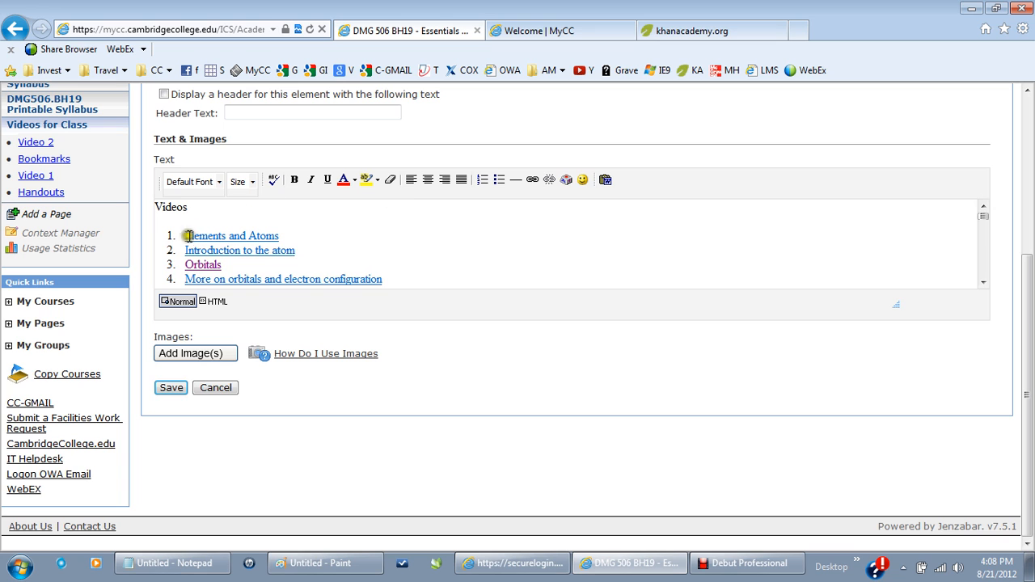
pyautogui.moveTo(188, 235); pyautogui.dragTo(385, 289)
pyautogui.press('Delete')
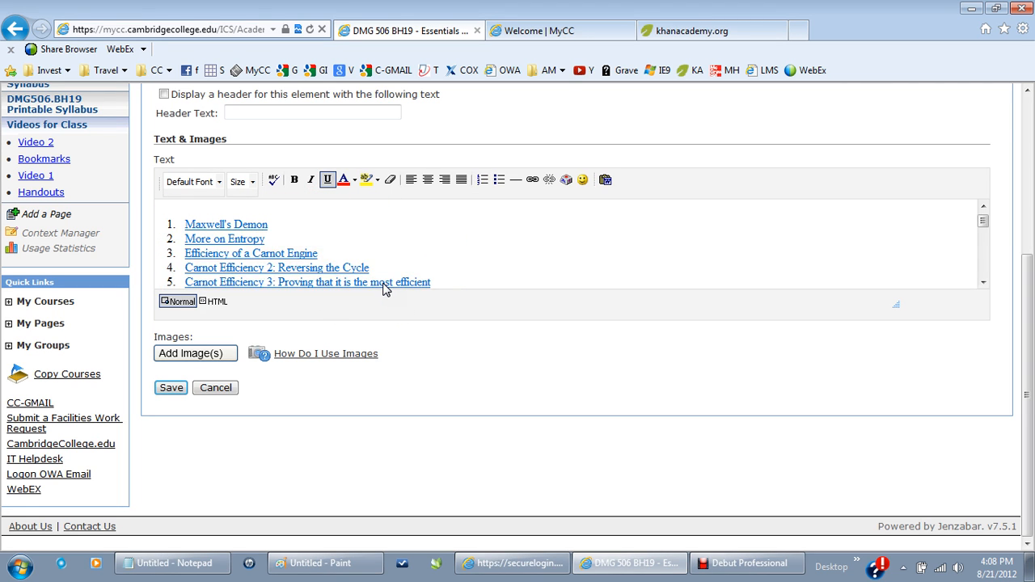
# Change the remaining links to a bulleted list, save the Video 2 element and return to the Videos for Class page
pyautogui.moveTo(188, 227); pyautogui.dragTo(364, 298)
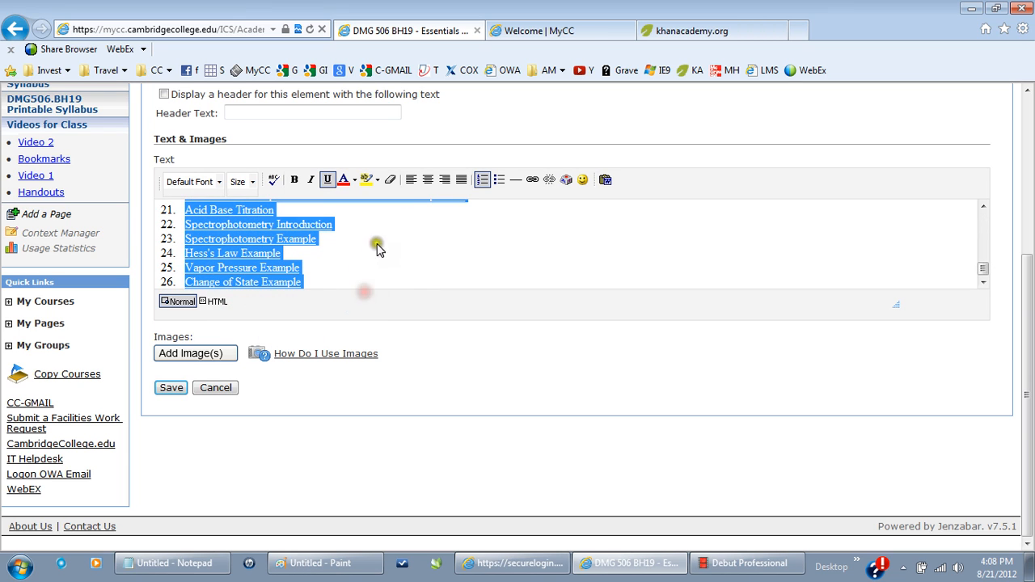
pyautogui.click(482, 179)
pyautogui.click(499, 179)
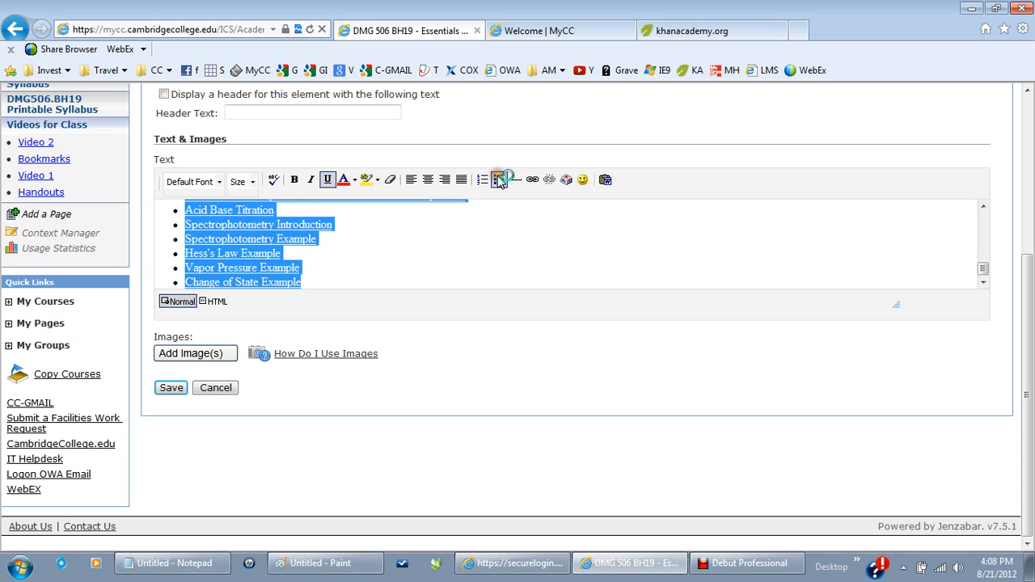
pyautogui.click(169, 389)
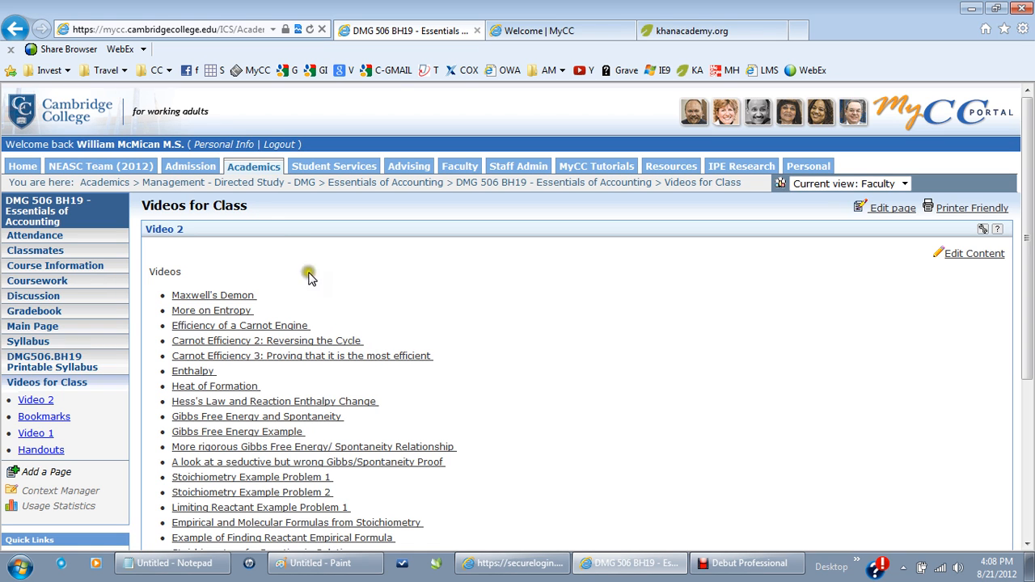
pyautogui.click(191, 206)
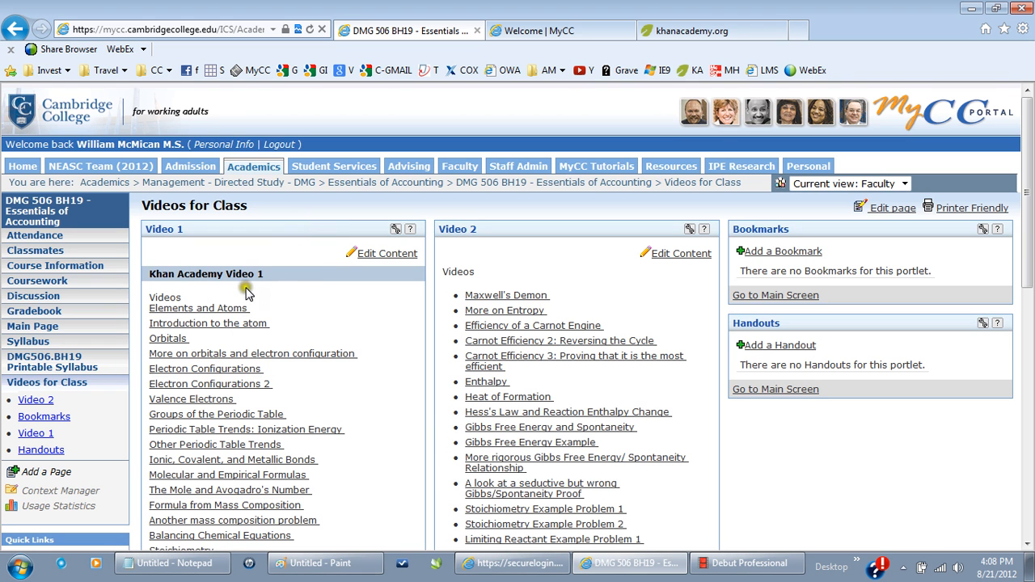
# Change the numbered links in the Video 1 element to a bulleted list and save the element
pyautogui.click(365, 254)
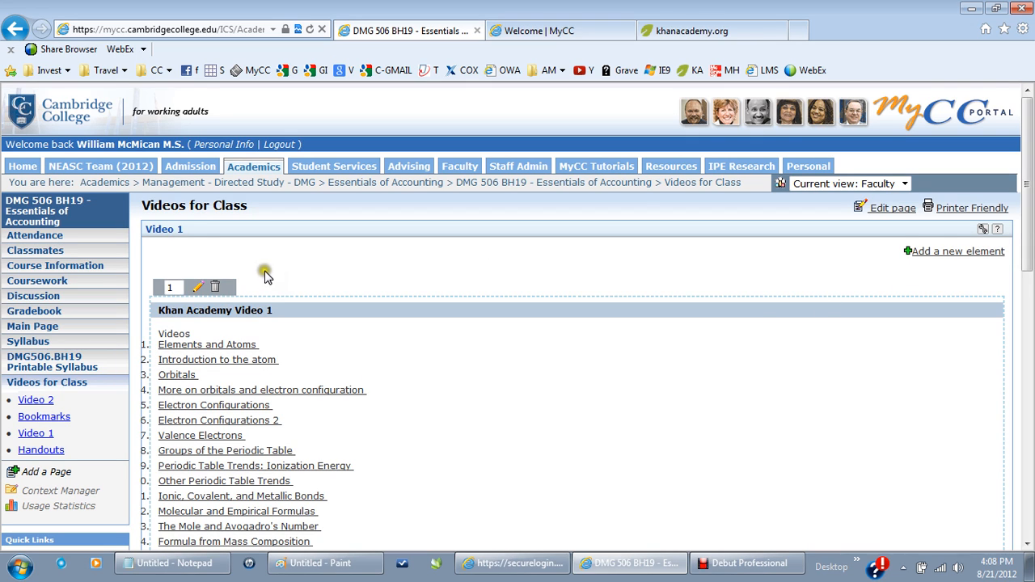
pyautogui.click(199, 287)
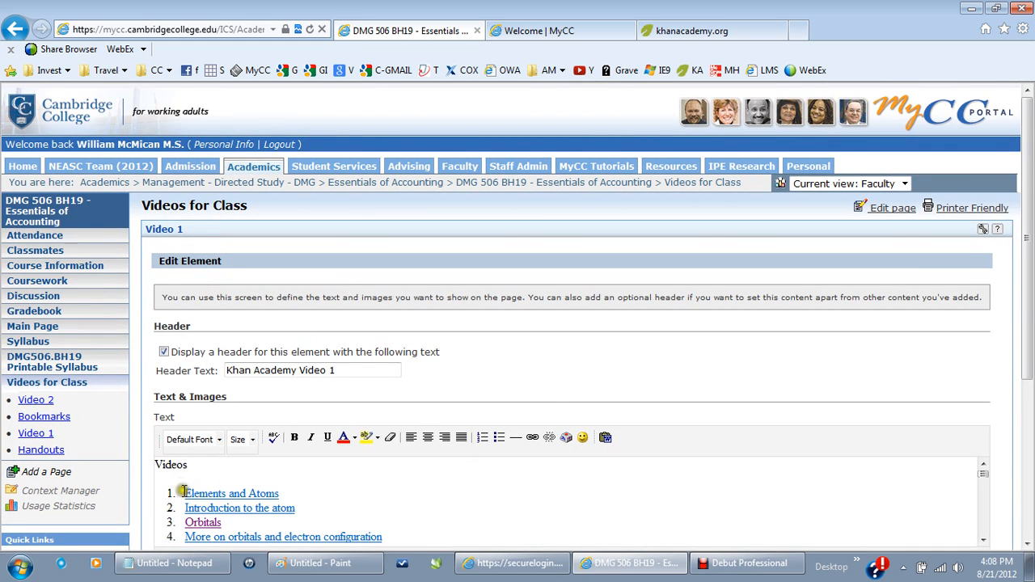
pyautogui.moveTo(183, 492); pyautogui.dragTo(298, 554)
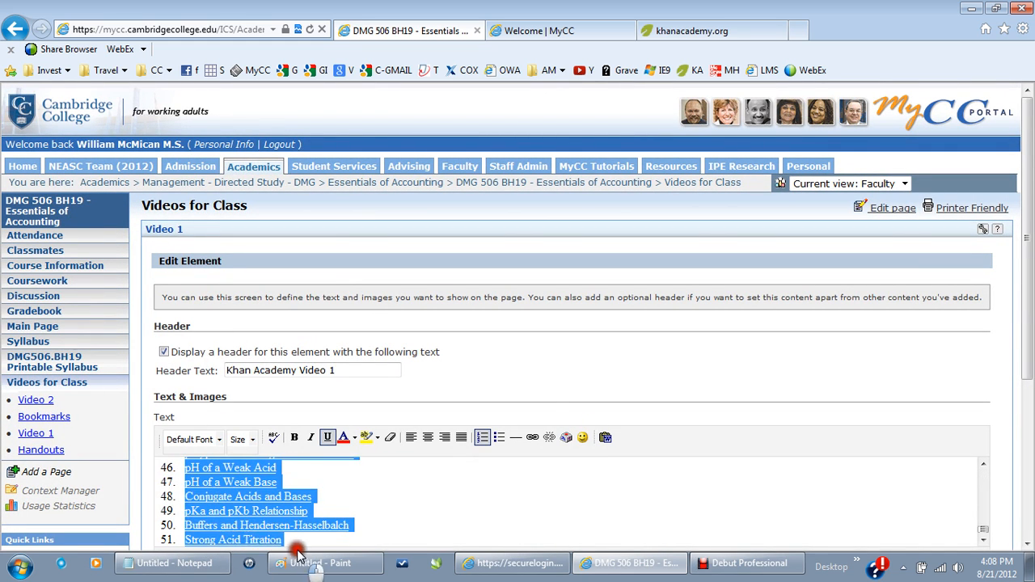
pyautogui.click(480, 437)
pyautogui.click(499, 437)
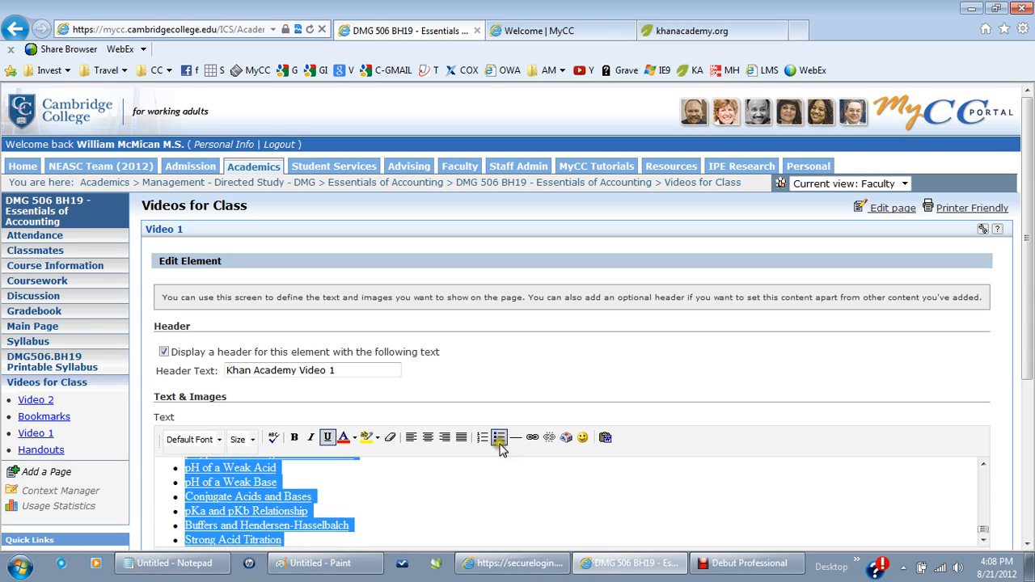
pyautogui.click(983, 539)
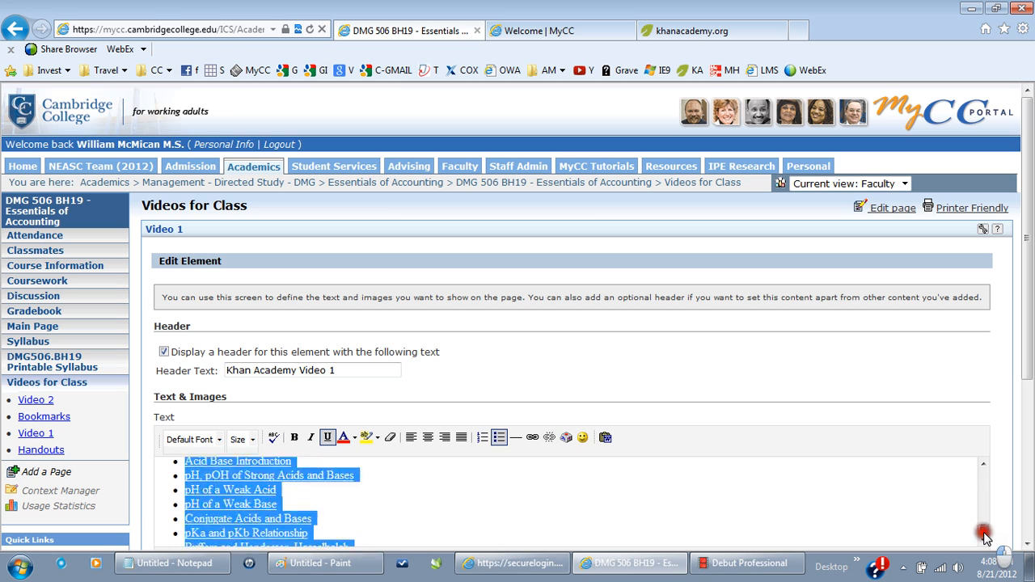
pyautogui.click(983, 538)
pyautogui.click(984, 541)
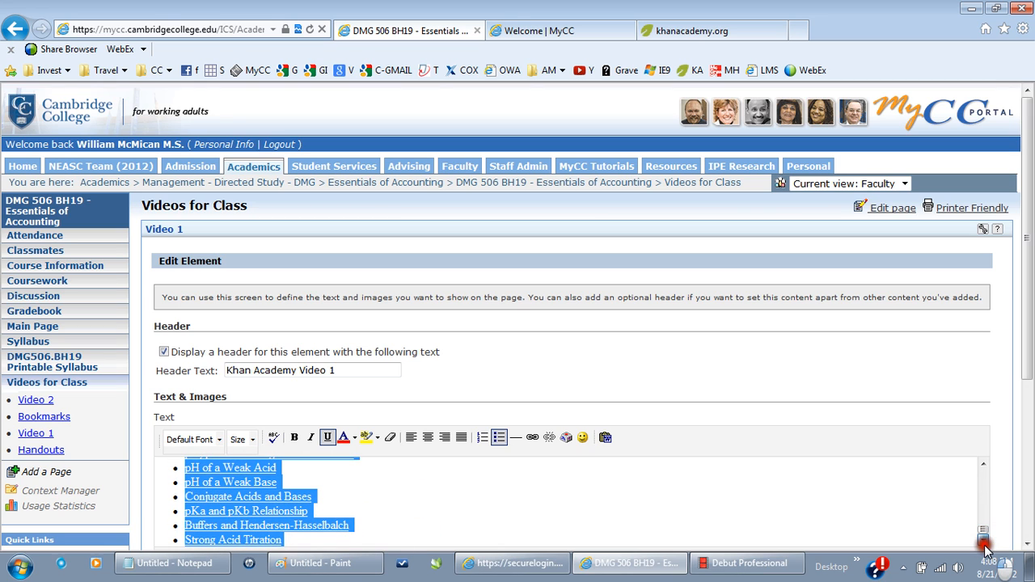
pyautogui.click(1027, 457)
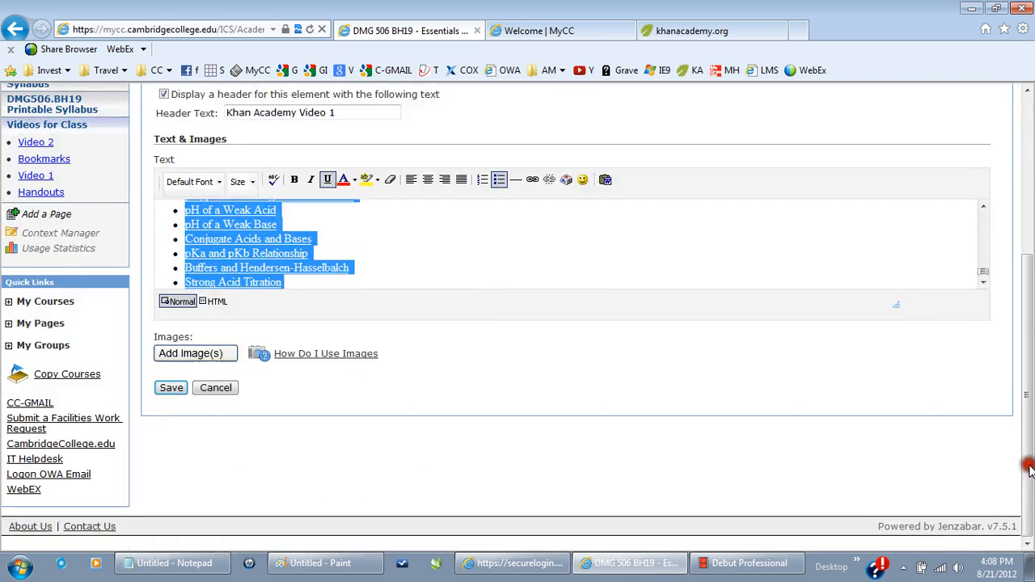
pyautogui.click(174, 389)
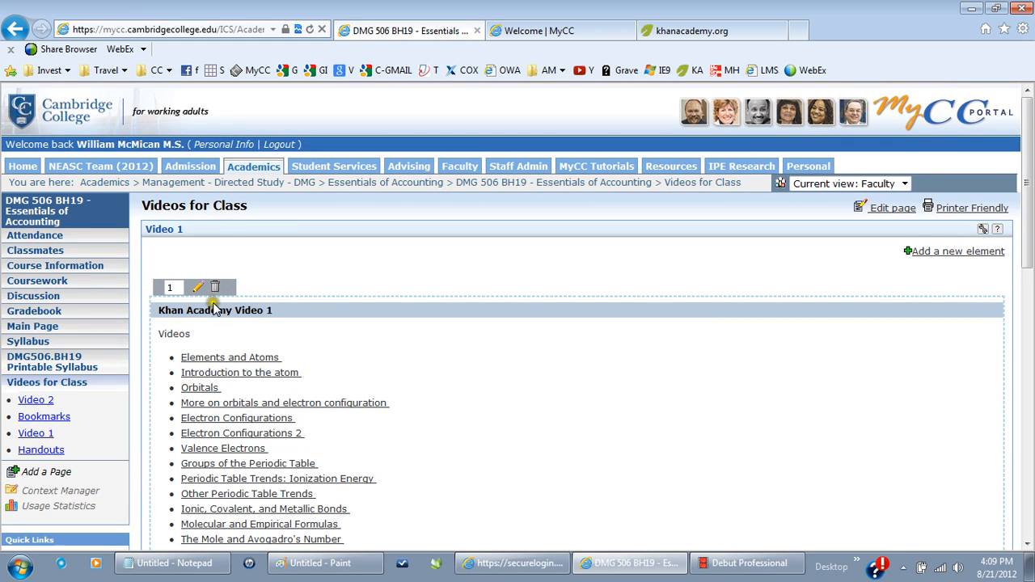
# Delete the Video 1 links from States of Matter through Strong Acid Titration, including the leftover empty bullet, and save the element
pyautogui.click(198, 291)
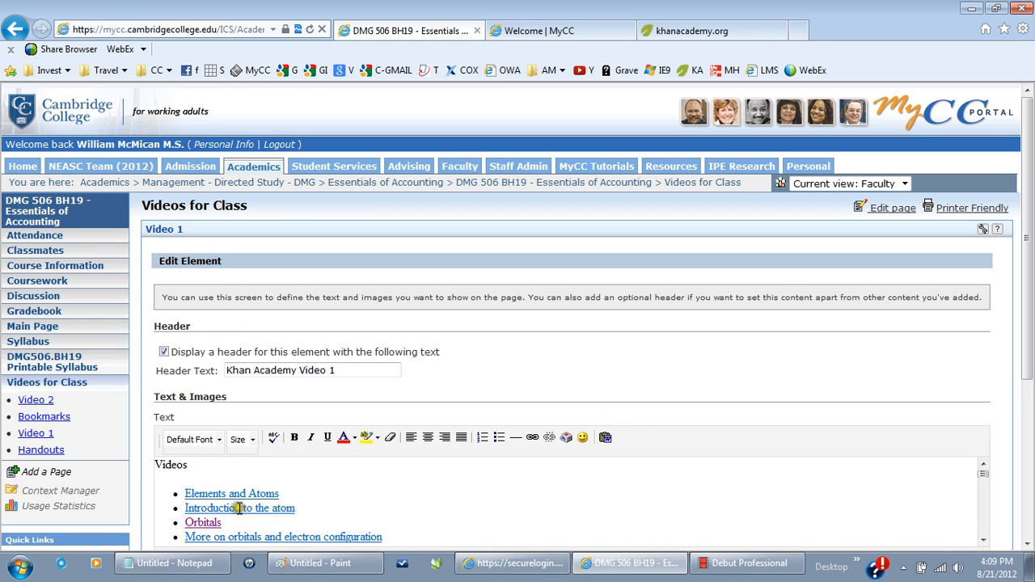
pyautogui.click(986, 532)
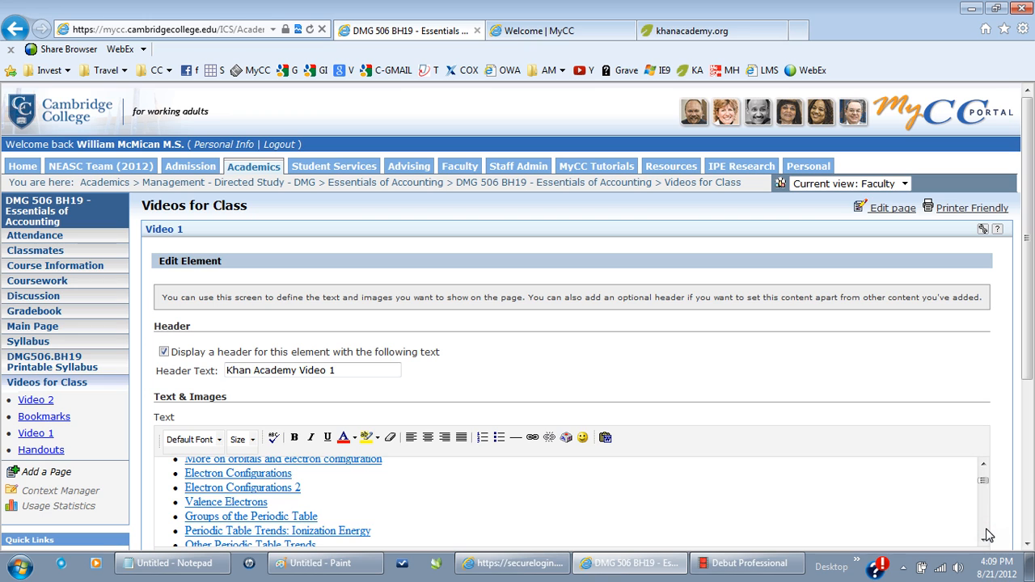
pyautogui.click(987, 534)
pyautogui.click(987, 533)
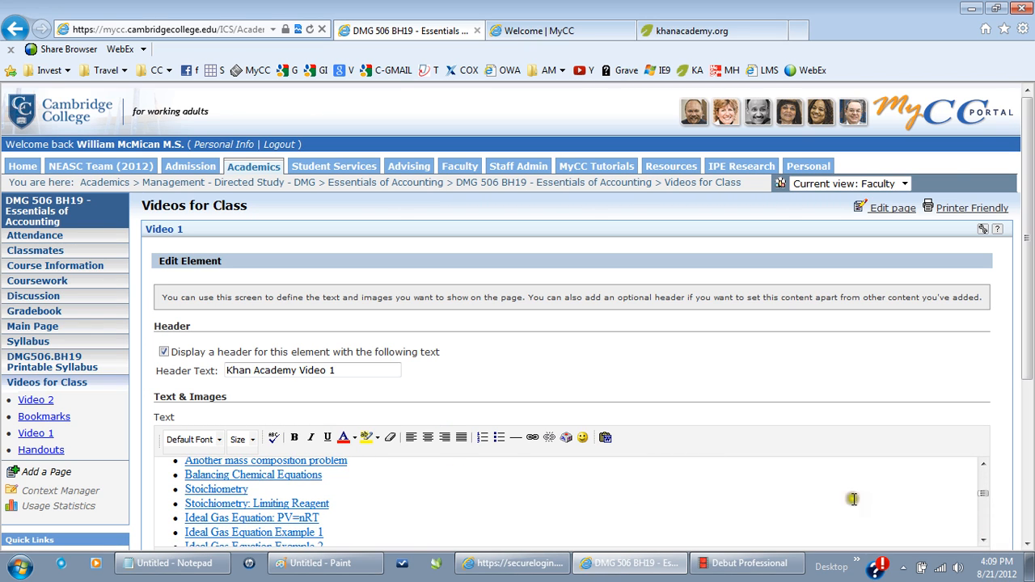
pyautogui.click(985, 521)
pyautogui.click(985, 522)
pyautogui.click(986, 524)
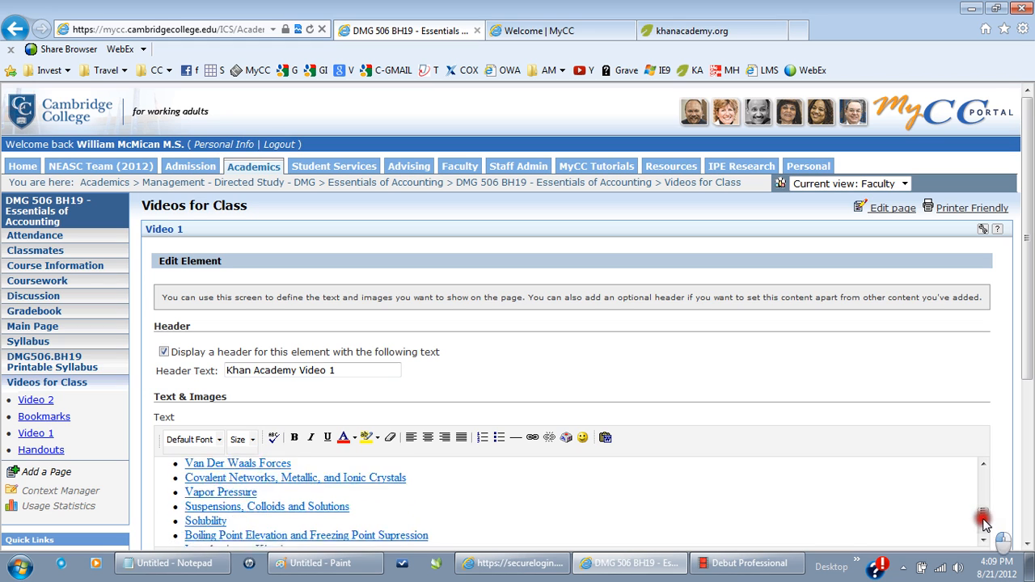
pyautogui.click(987, 531)
pyautogui.click(986, 531)
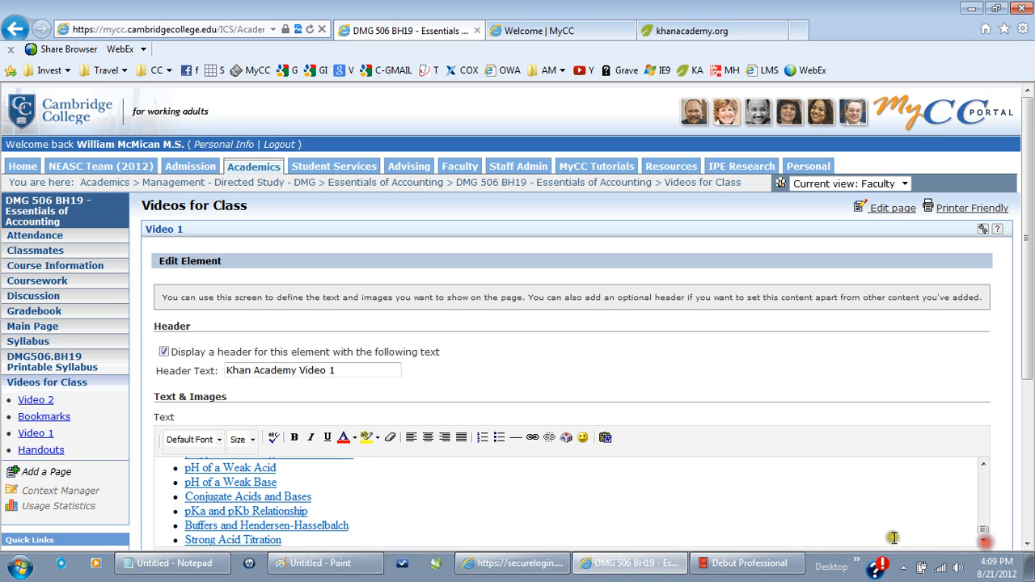
pyautogui.moveTo(285, 541); pyautogui.dragTo(173, 526)
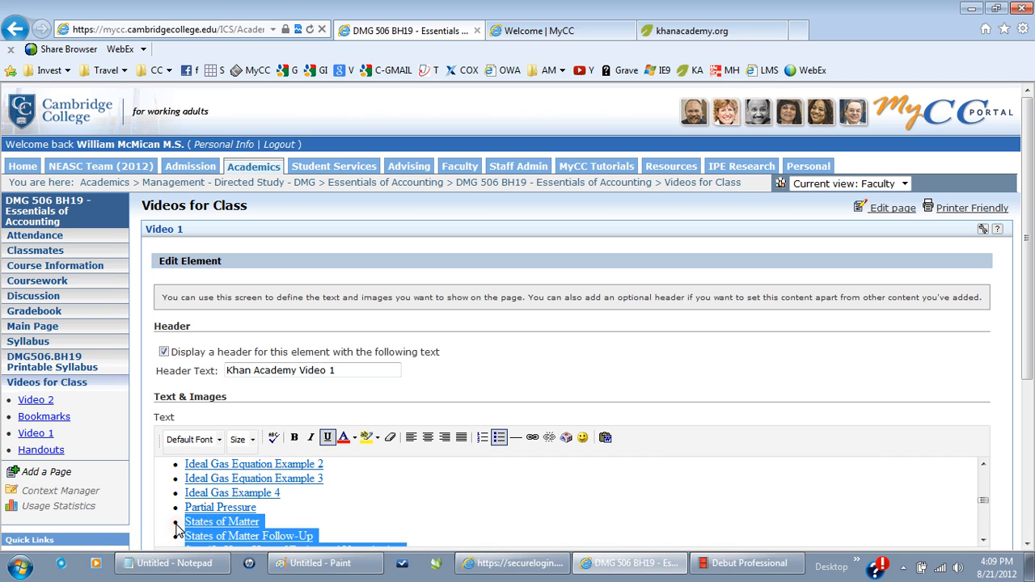
pyautogui.press('Delete')
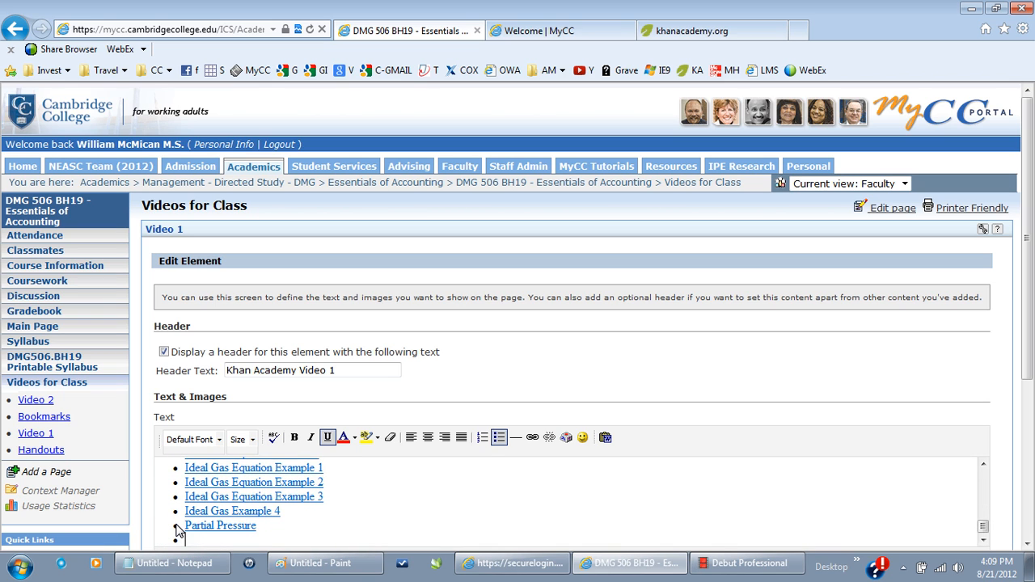
pyautogui.press('BackSpace')
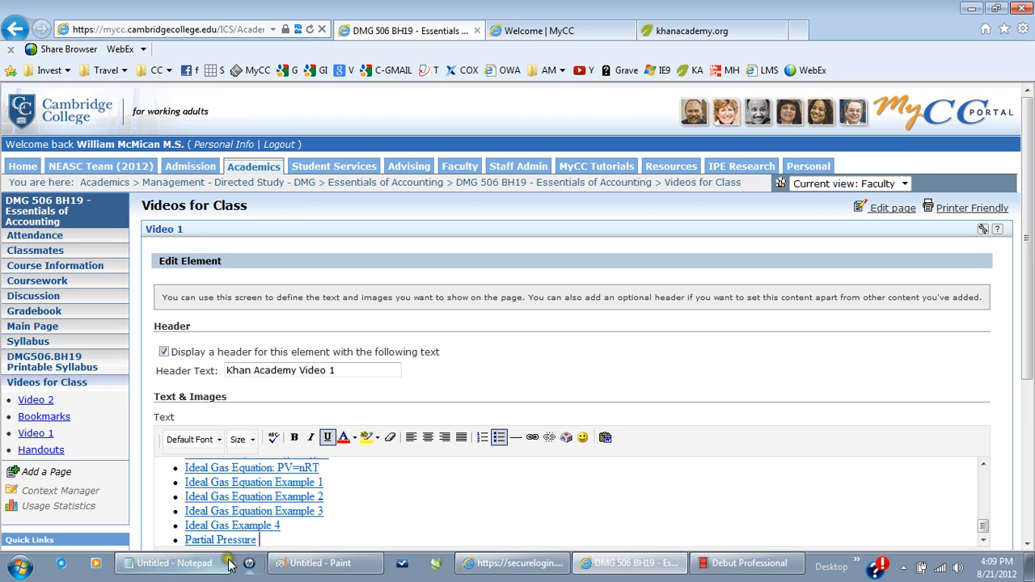
pyautogui.moveTo(984, 529); pyautogui.dragTo(984, 485)
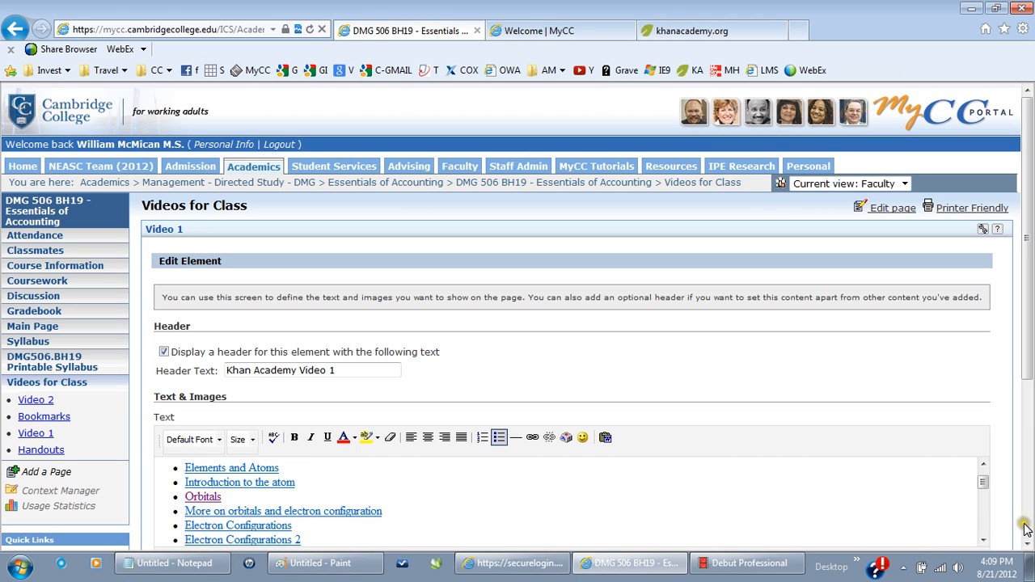
pyautogui.click(1026, 522)
pyautogui.click(171, 389)
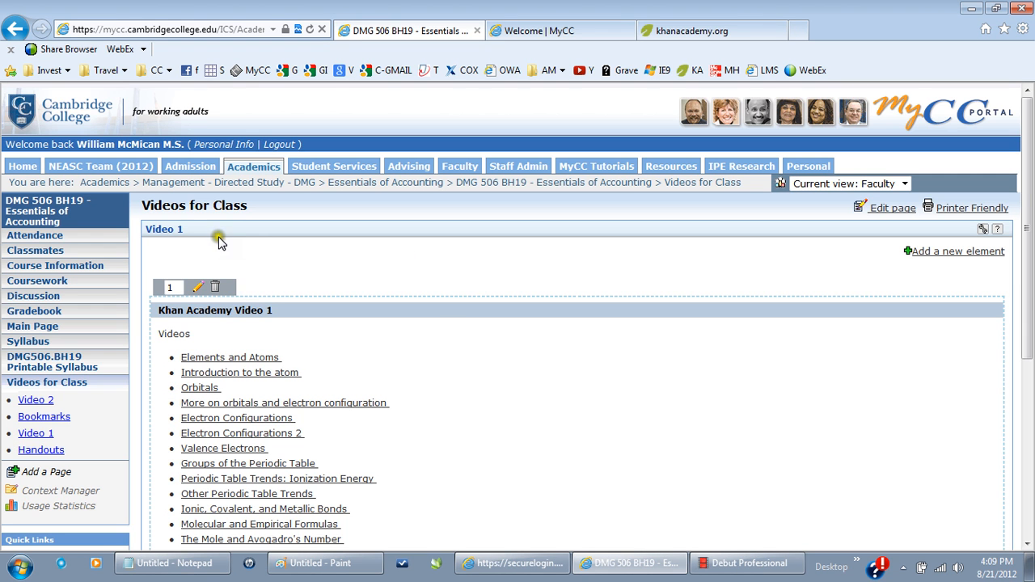
# Return to the Videos for Class page, test the Valence Electrons link, and come back to the class page
pyautogui.click(208, 208)
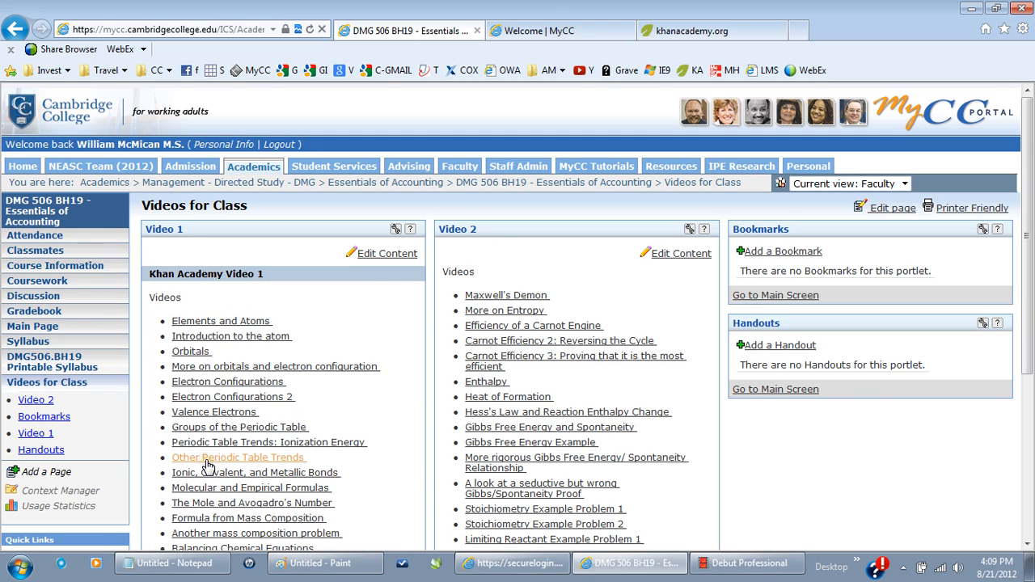
pyautogui.click(212, 414)
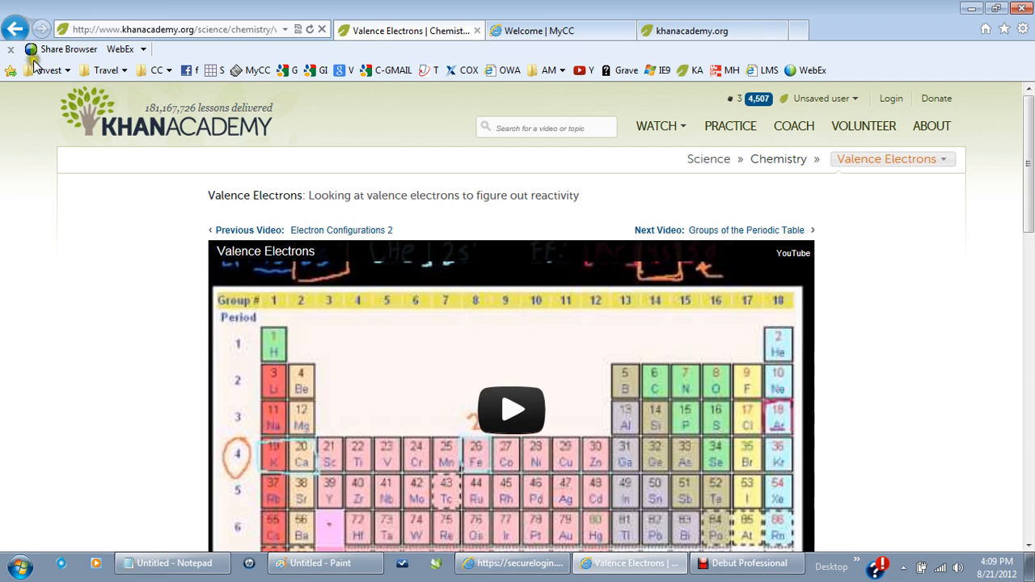
pyautogui.click(15, 29)
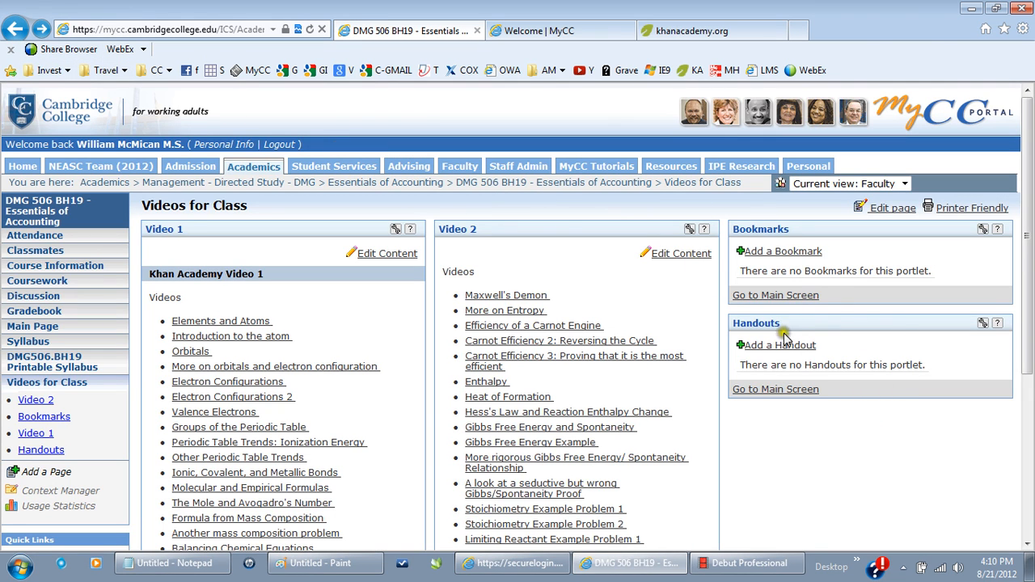
# Create a new course page named custom
pyautogui.click(41, 495)
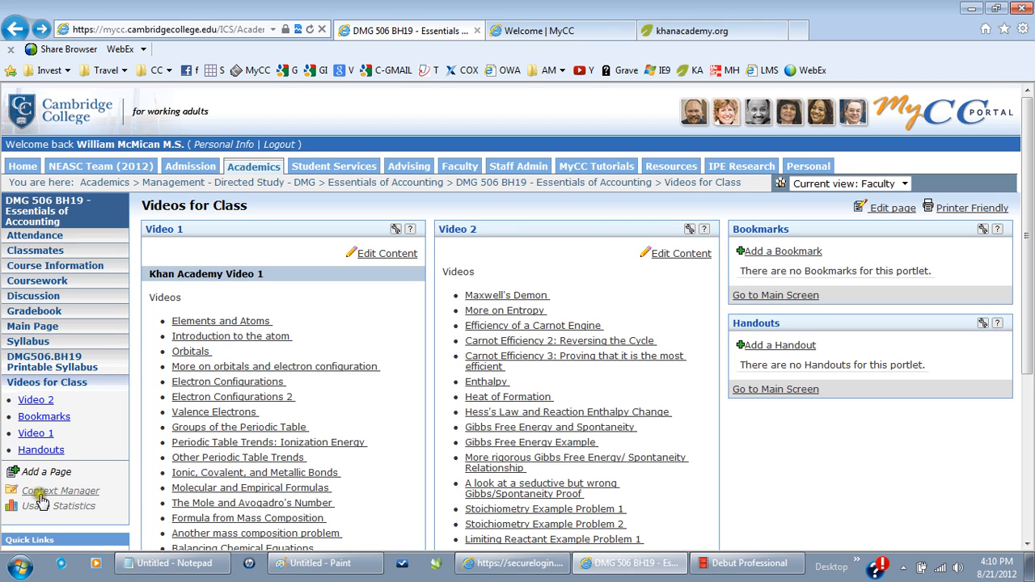
pyautogui.click(37, 472)
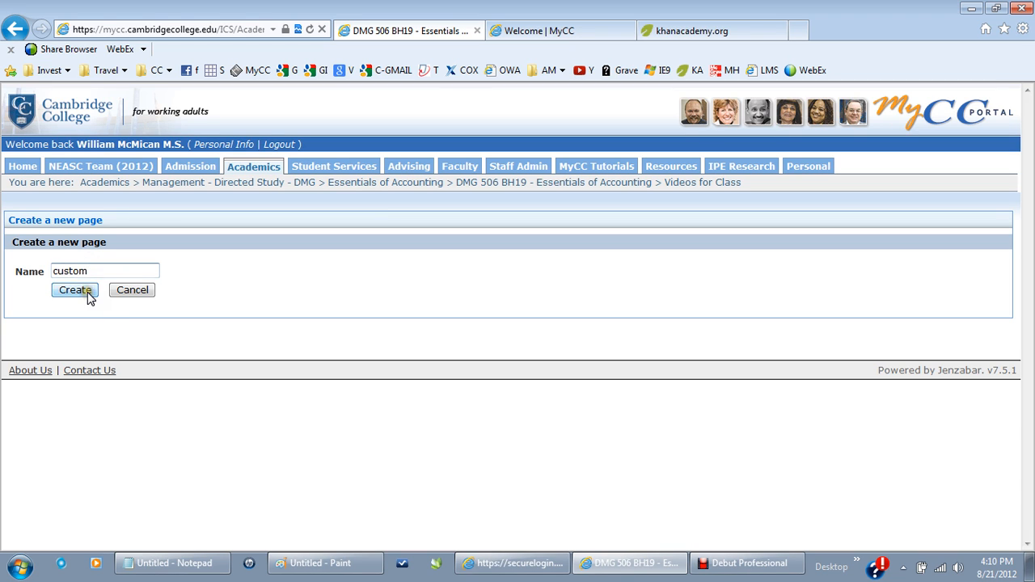
pyautogui.click(89, 298)
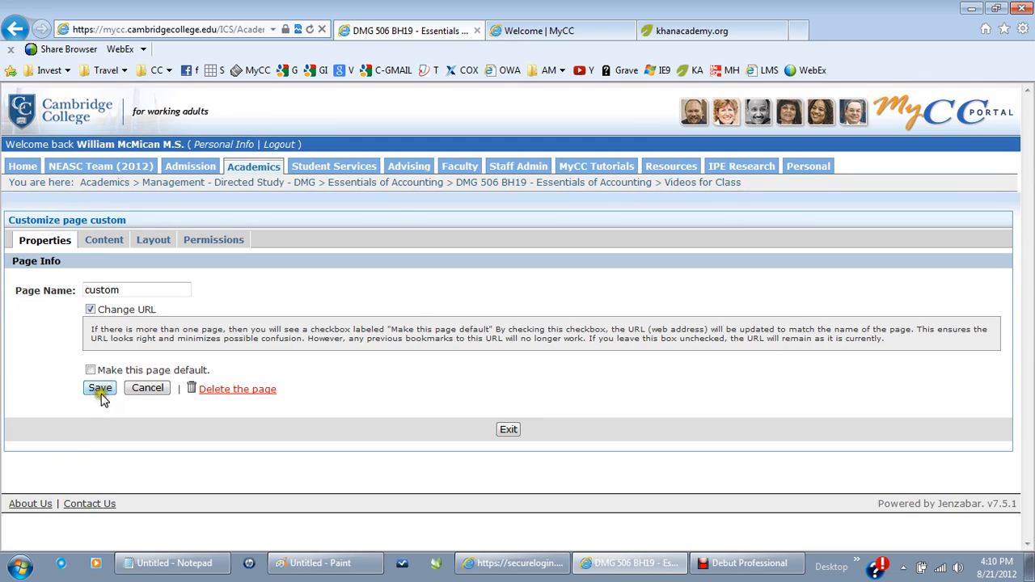
# Try selecting the Blog portlet for the custom page and check the page's column layout options
pyautogui.click(91, 240)
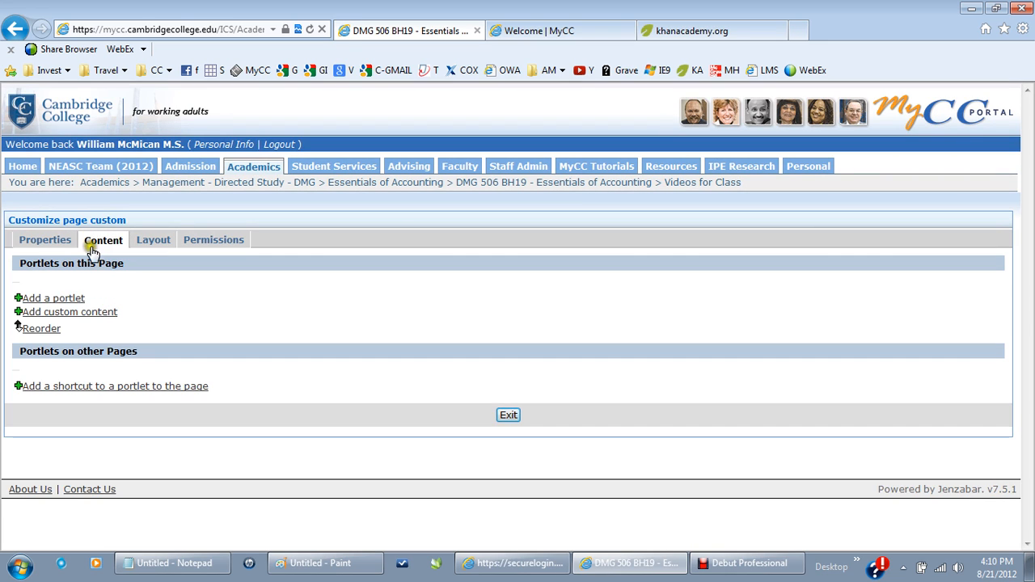
pyautogui.click(62, 298)
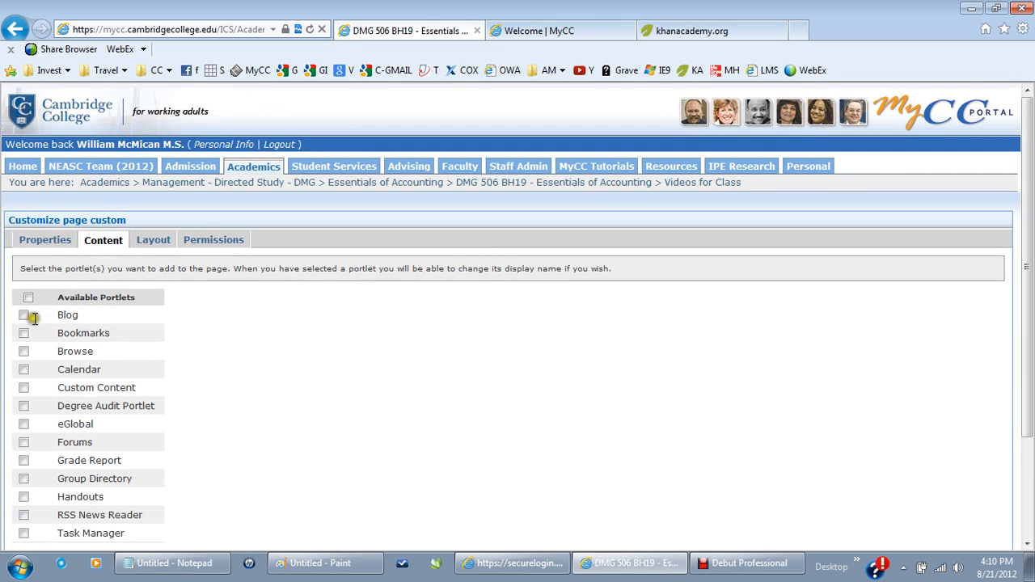
pyautogui.click(23, 316)
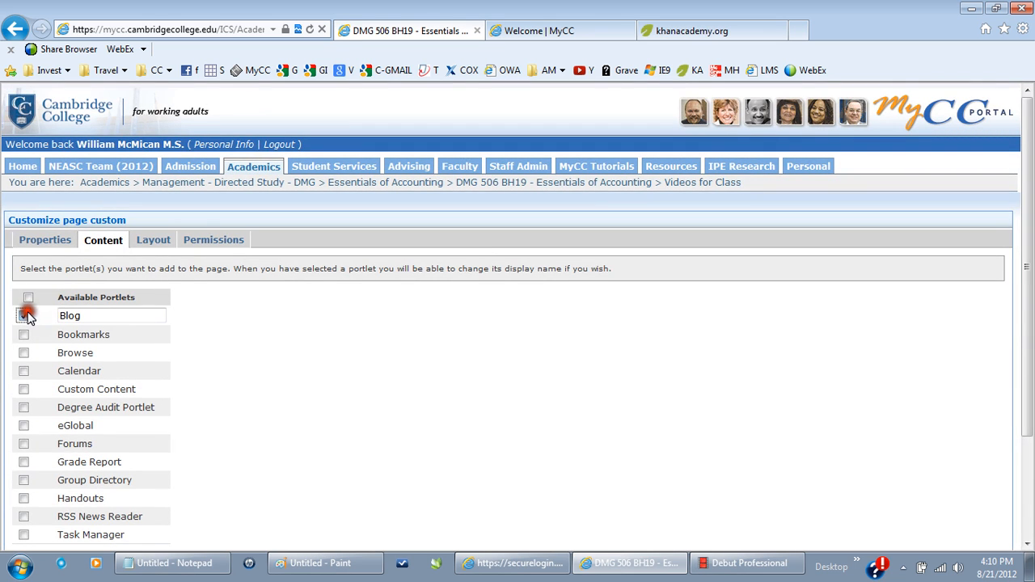
pyautogui.click(25, 534)
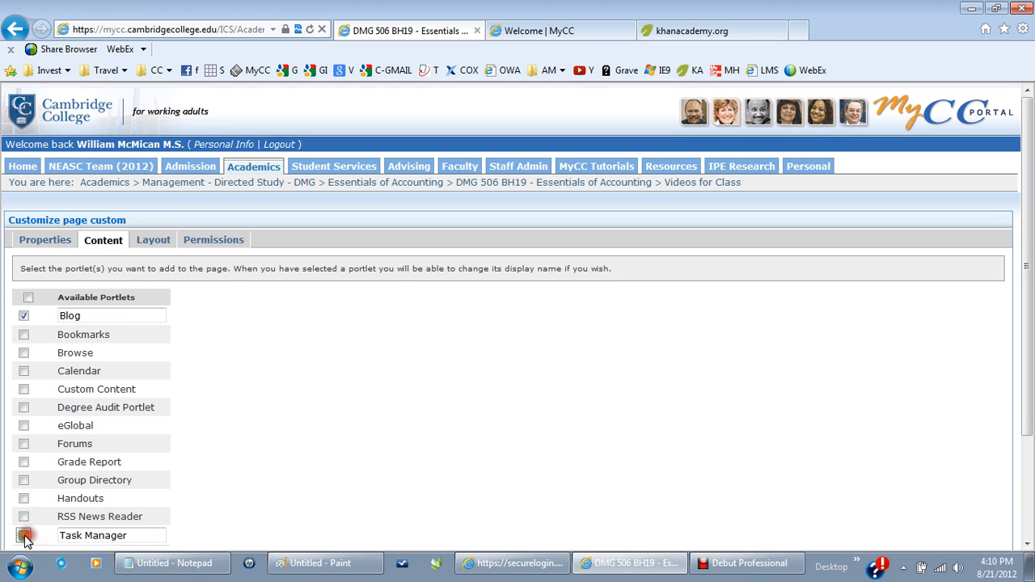
pyautogui.click(24, 535)
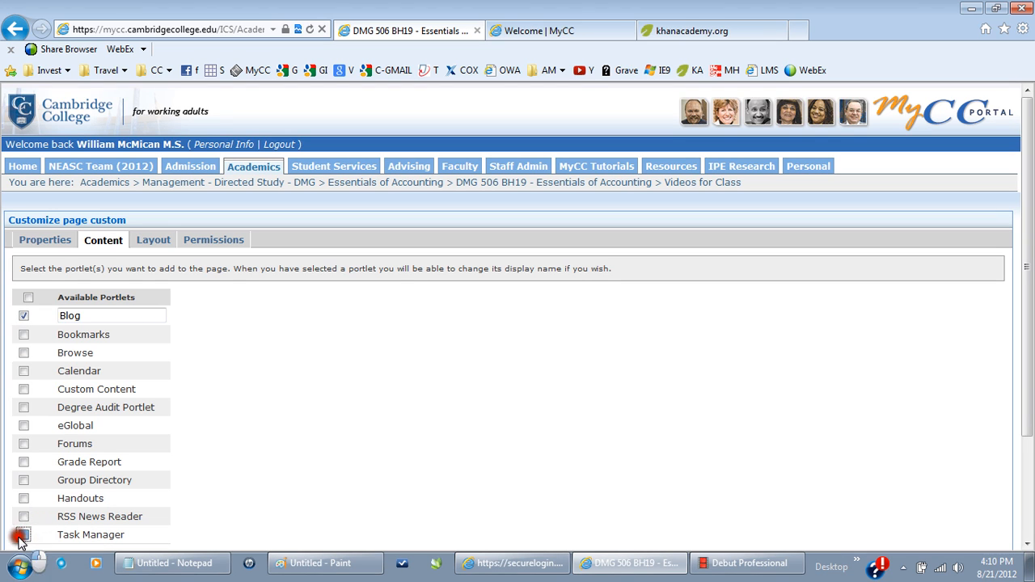
pyautogui.click(156, 243)
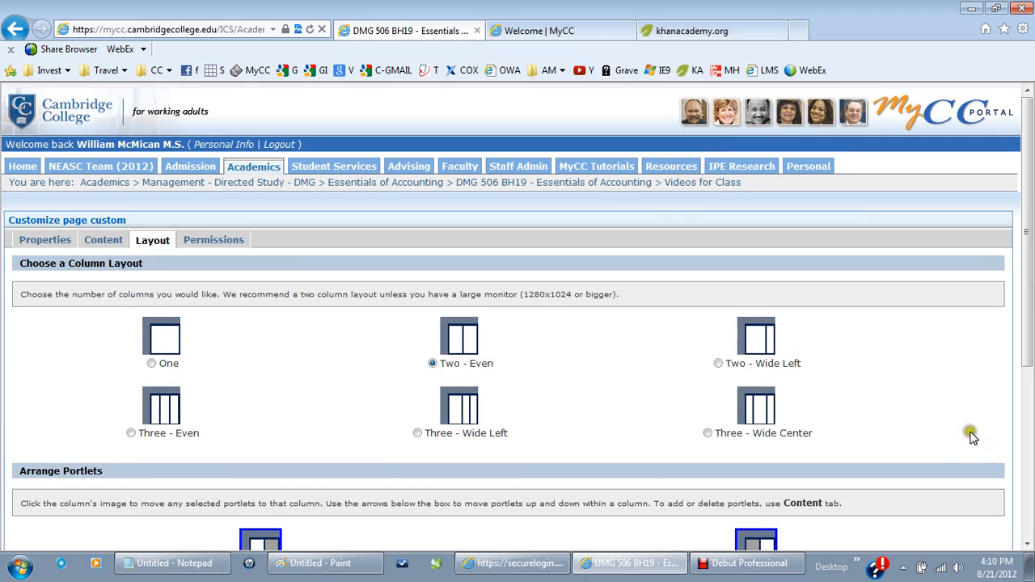
pyautogui.scroll(-4, 1017, 449)
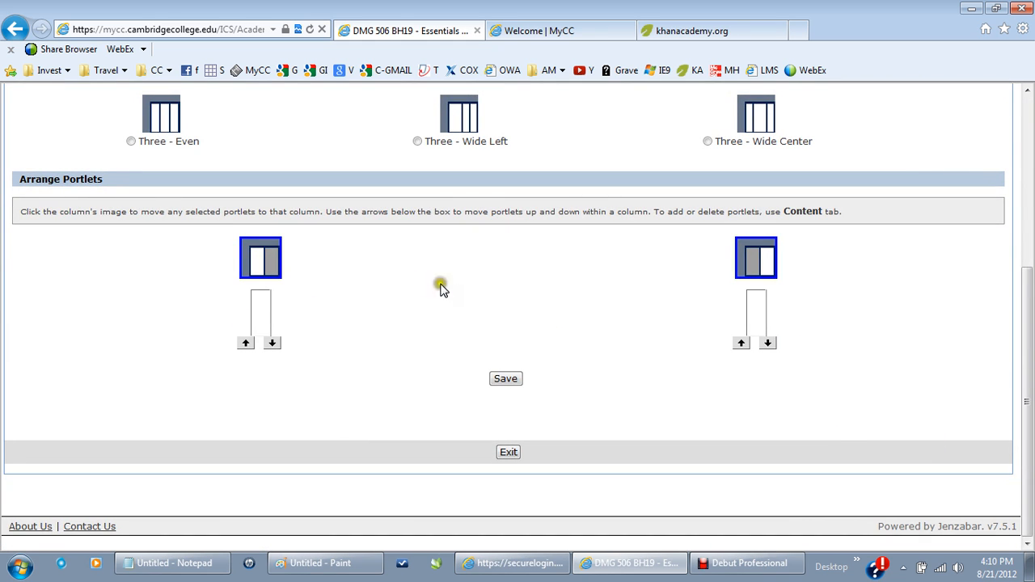
pyautogui.scroll(5, 1030, 139)
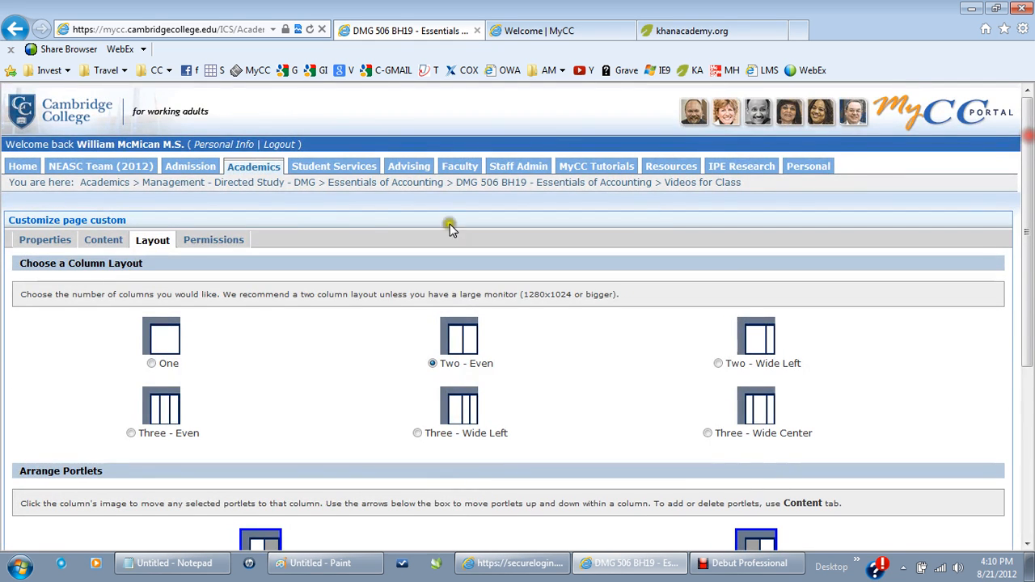
# Add the Blog and Task Manager portlets to the custom page, keeping their default display names
pyautogui.click(110, 244)
pyautogui.click(37, 296)
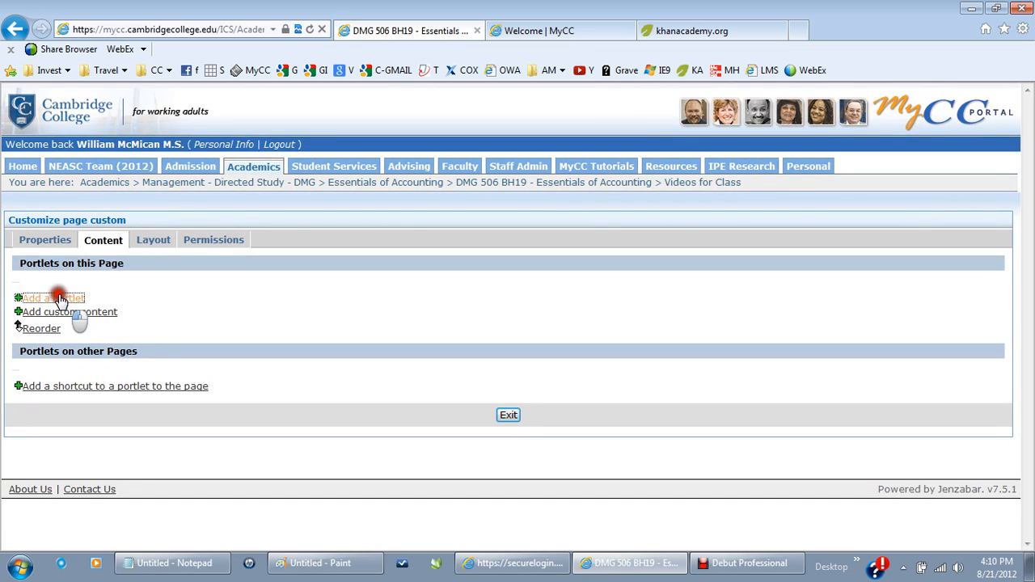
pyautogui.click(23, 316)
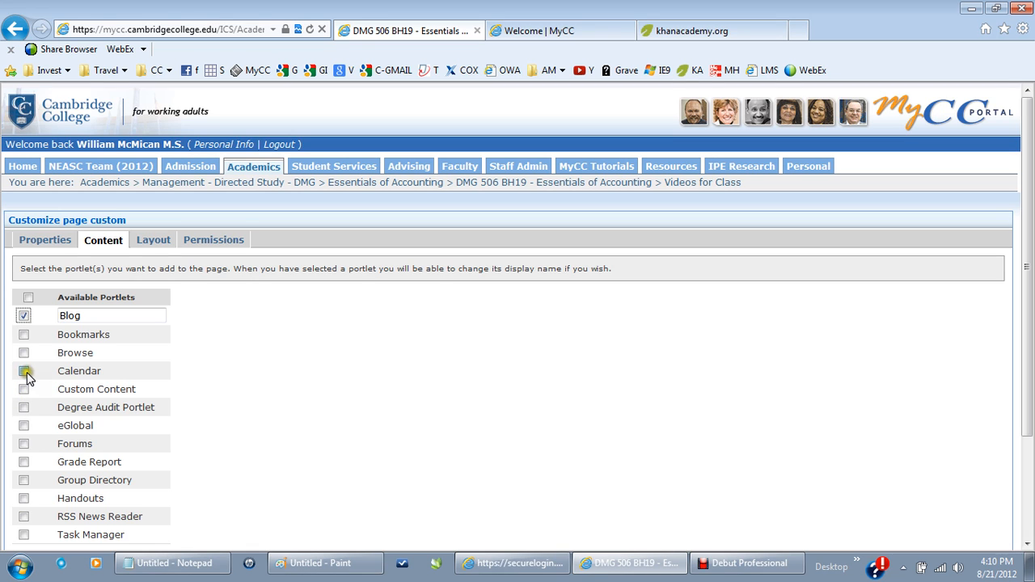
pyautogui.click(24, 535)
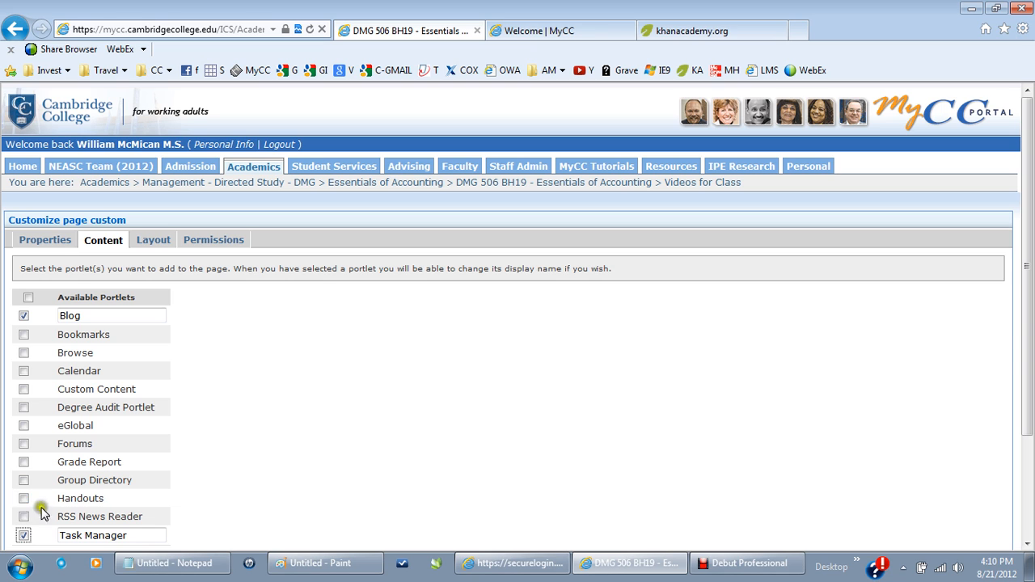
pyautogui.click(1029, 458)
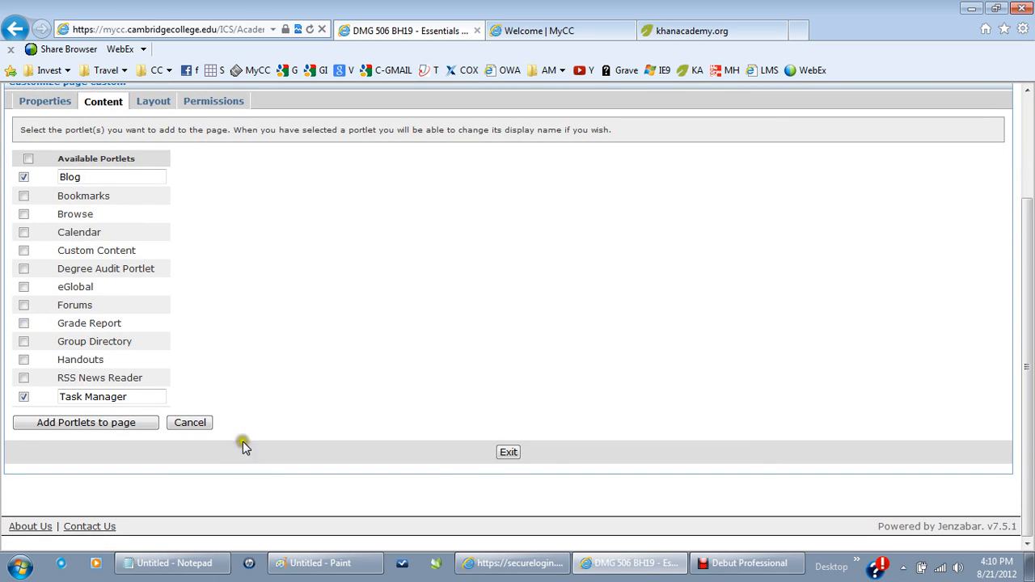
pyautogui.click(139, 427)
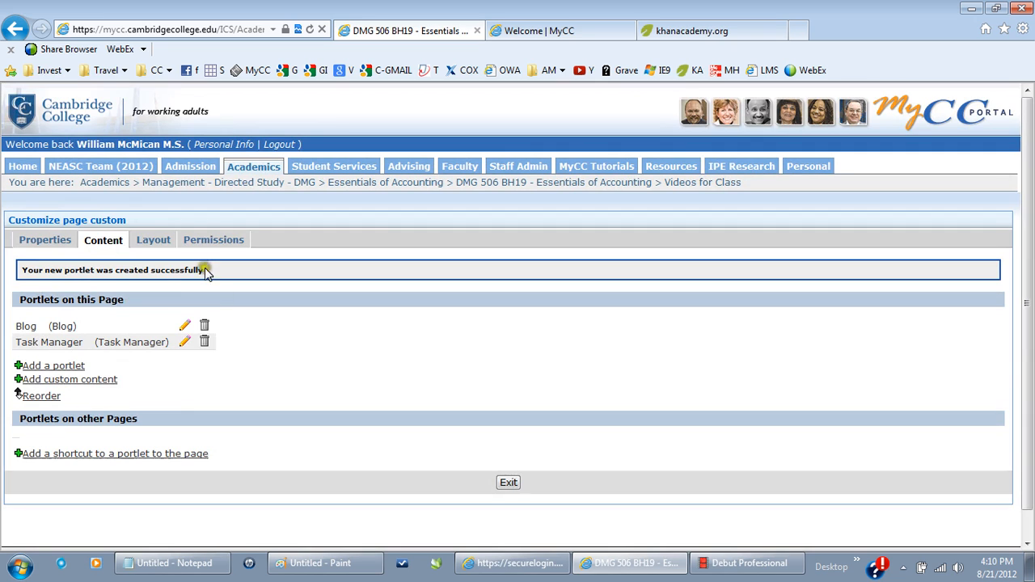
# Move the Task Manager portlet to the right column of the custom page's layout, save it, and open the custom page
pyautogui.click(166, 243)
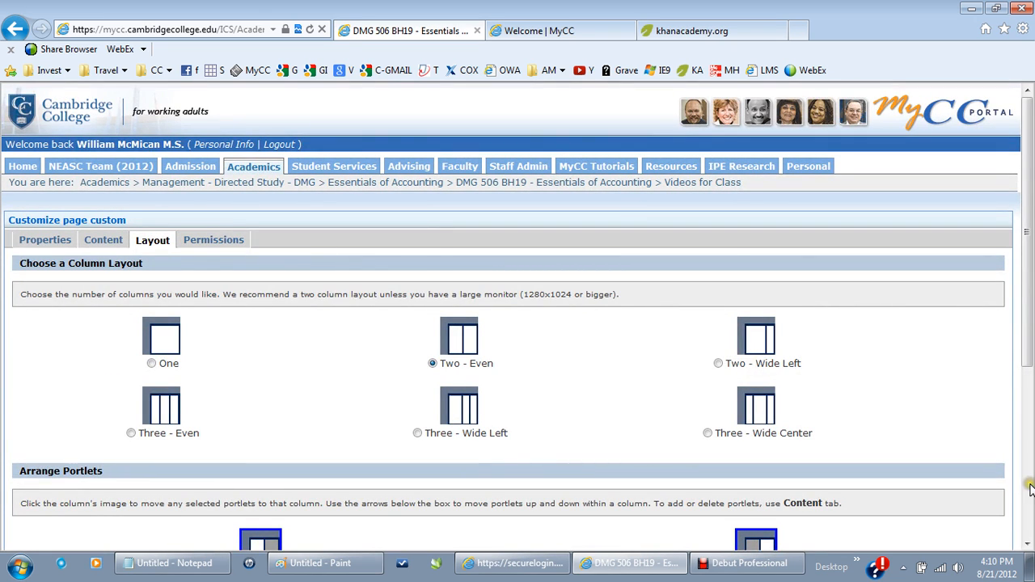
pyautogui.click(1026, 484)
pyautogui.click(247, 309)
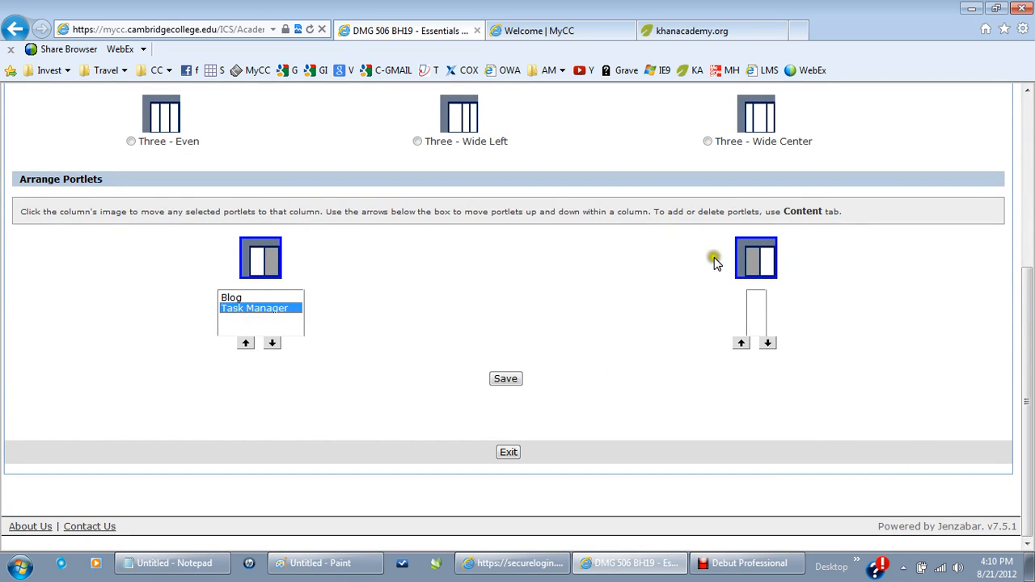
pyautogui.click(765, 267)
pyautogui.click(506, 380)
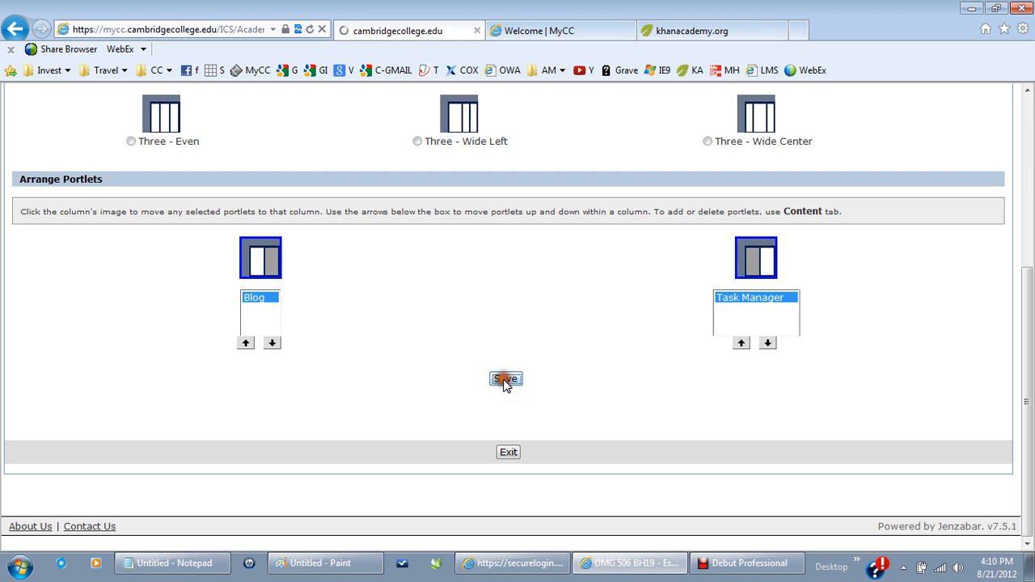
pyautogui.click(702, 184)
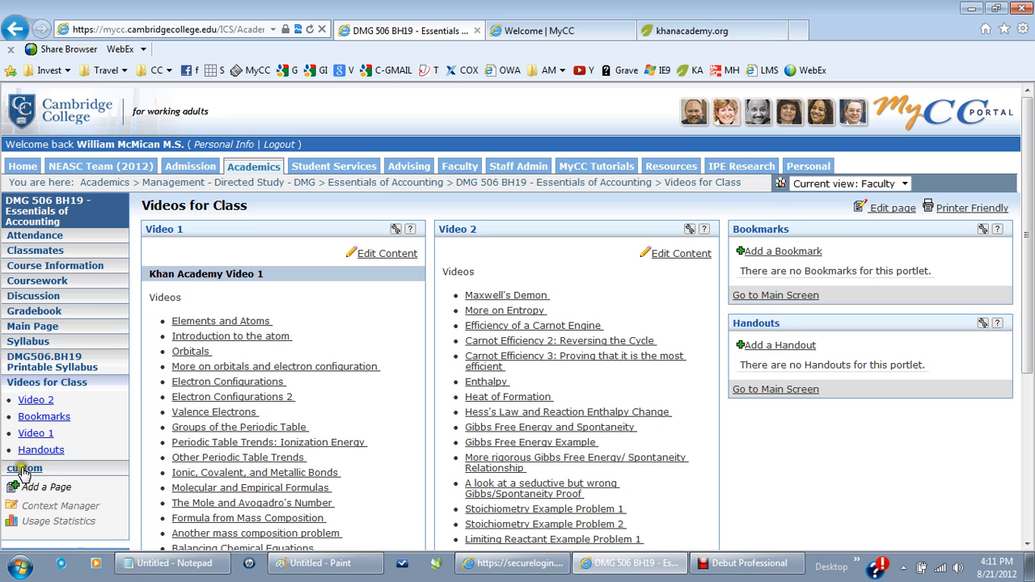
pyautogui.click(21, 468)
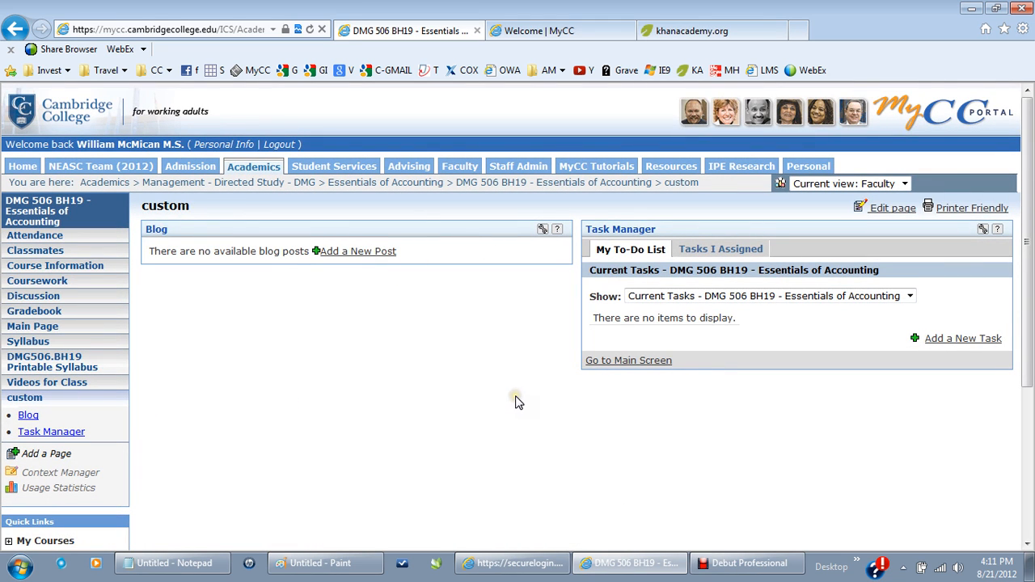
pyautogui.click(748, 564)
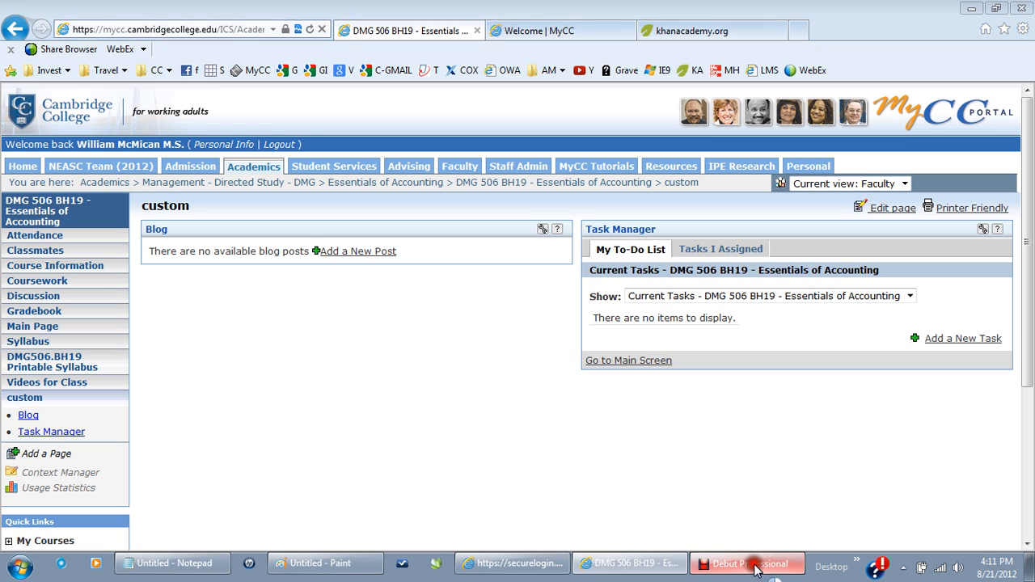